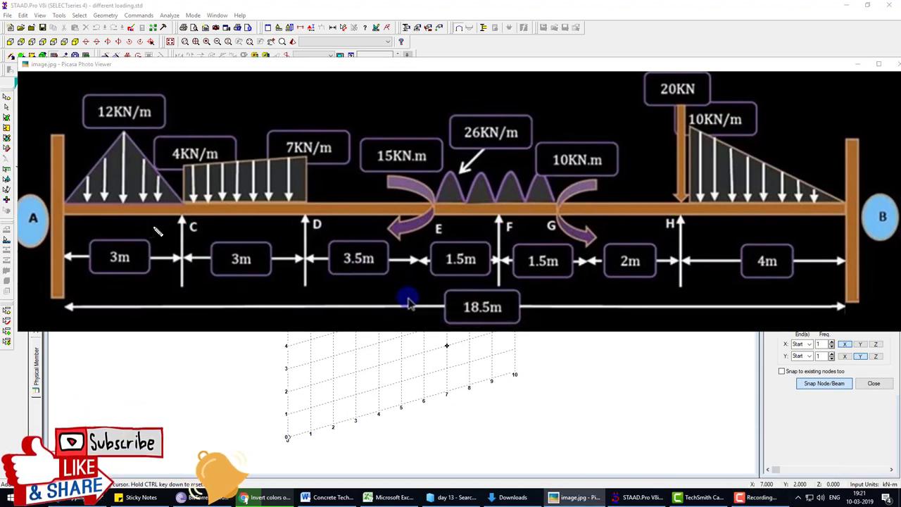
# Examine the span lengths between supports A, C, D, F, H and B in the reference beam diagram
pyautogui.moveTo(110, 223); pyautogui.dragTo(151, 203)
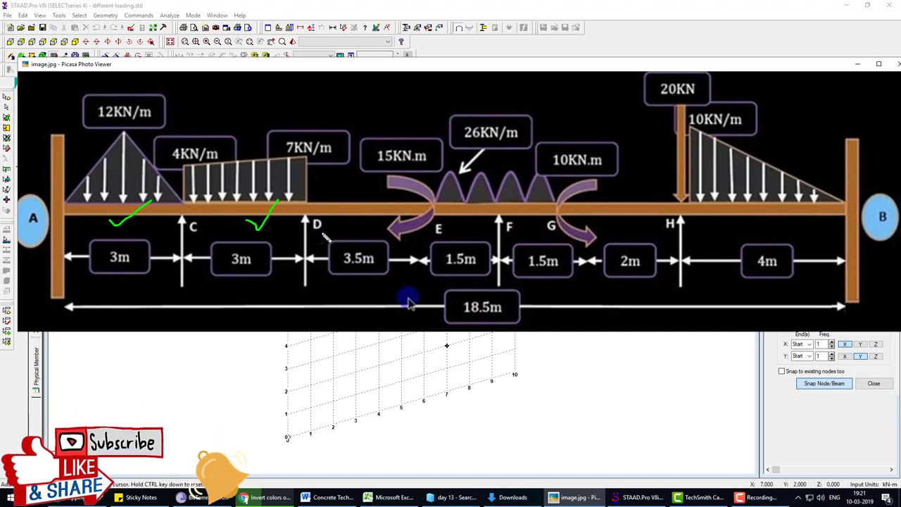
pyautogui.moveTo(315, 252)
pyautogui.mouseDown()
pyautogui.moveTo(497, 243)
pyautogui.moveTo(486, 255)
pyautogui.mouseUp()
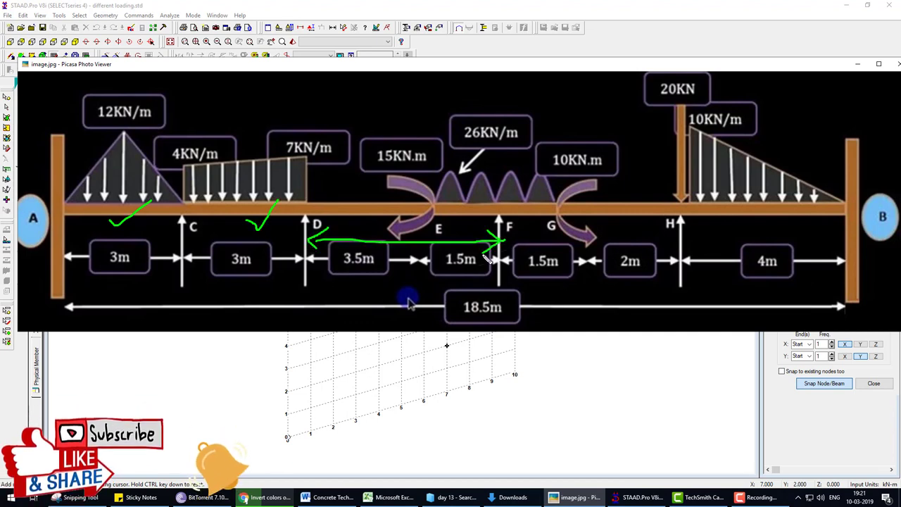
pyautogui.moveTo(672, 241); pyautogui.dragTo(665, 248)
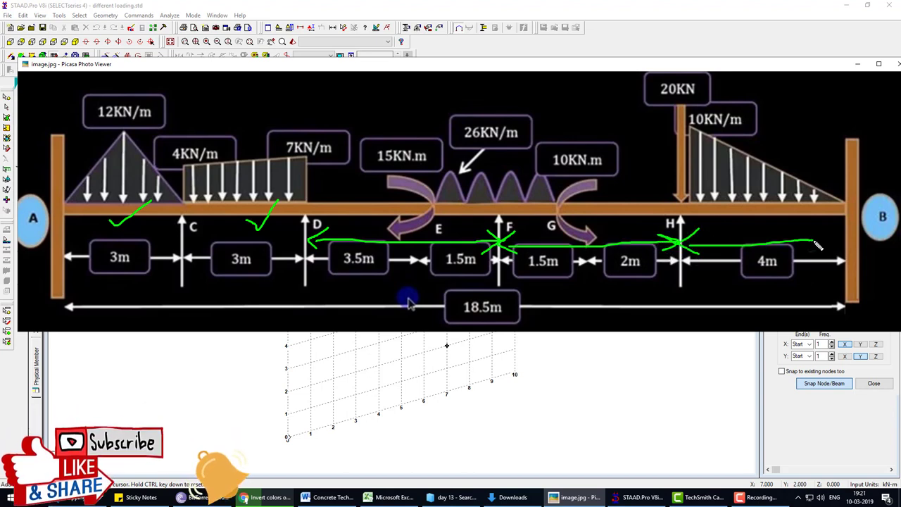
pyautogui.moveTo(836, 241); pyautogui.dragTo(828, 274)
pyautogui.moveTo(237, 250); pyautogui.dragTo(232, 245)
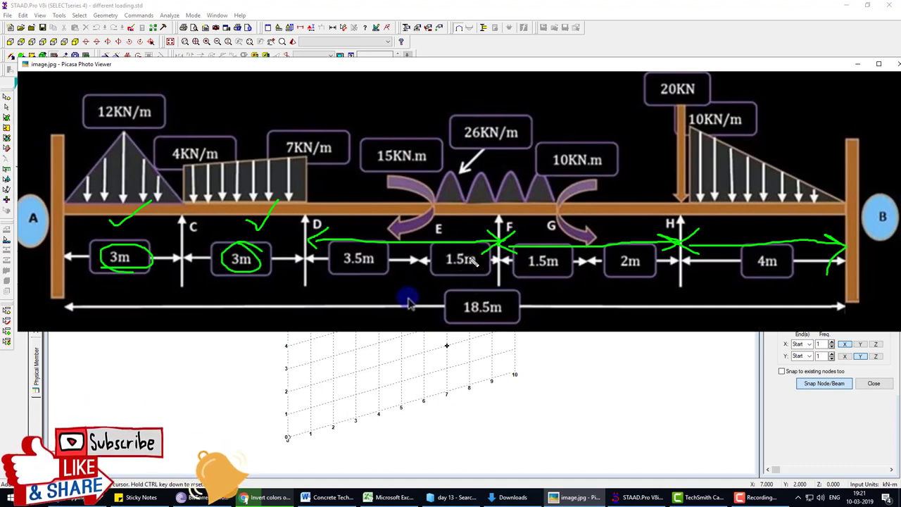
pyautogui.moveTo(493, 245)
pyautogui.mouseDown()
pyautogui.moveTo(382, 287)
pyautogui.moveTo(497, 276)
pyautogui.mouseUp()
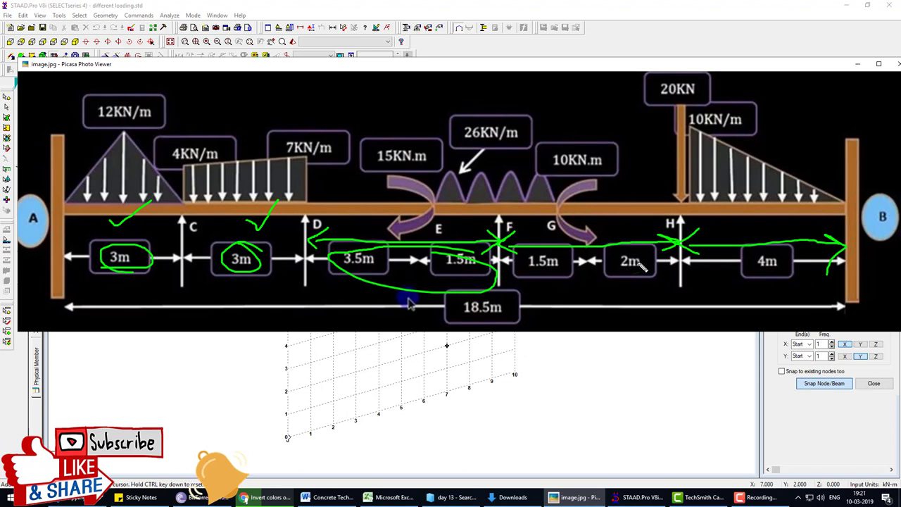
pyautogui.moveTo(638, 257)
pyautogui.mouseDown()
pyautogui.moveTo(591, 247)
pyautogui.moveTo(626, 282)
pyautogui.mouseUp()
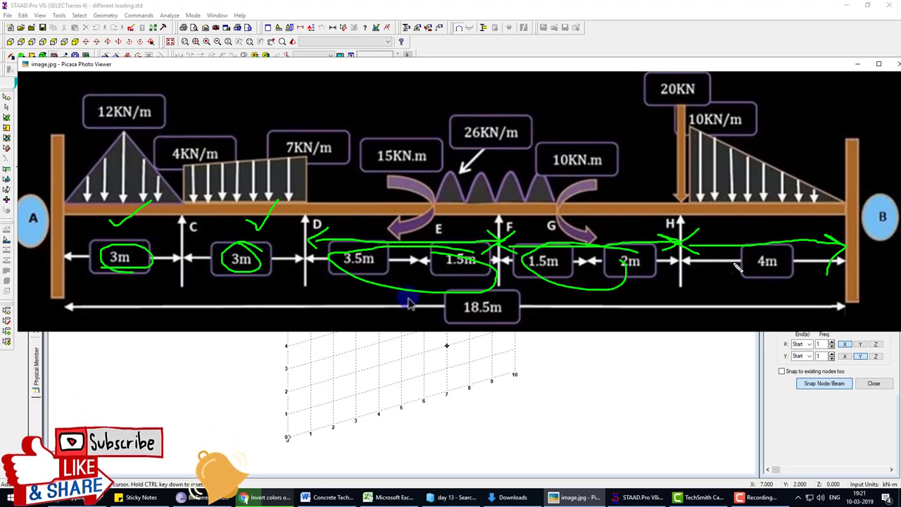
pyautogui.press('Escape')
# Switch to STAAD.Pro, place a node at the grid origin and close the Snap Node/Beam grid
pyautogui.hotkey('alt', 'Tab')
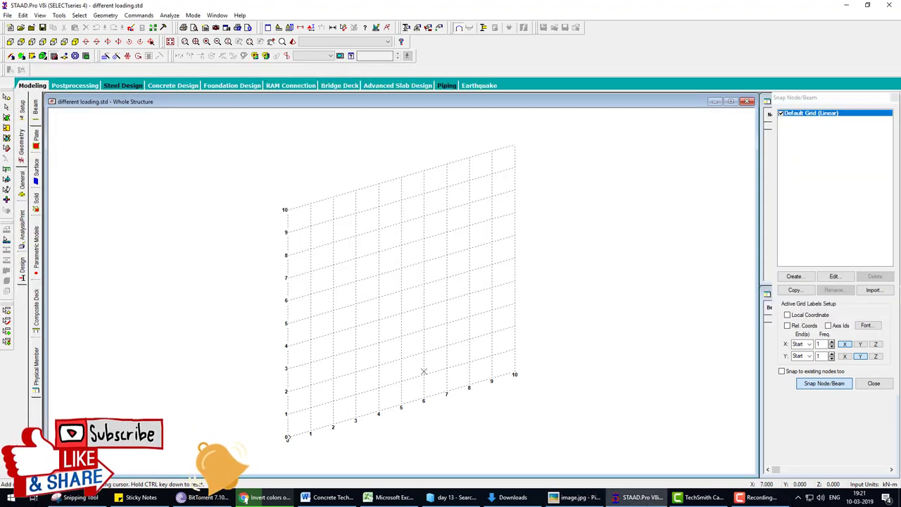
pyautogui.click(287, 437)
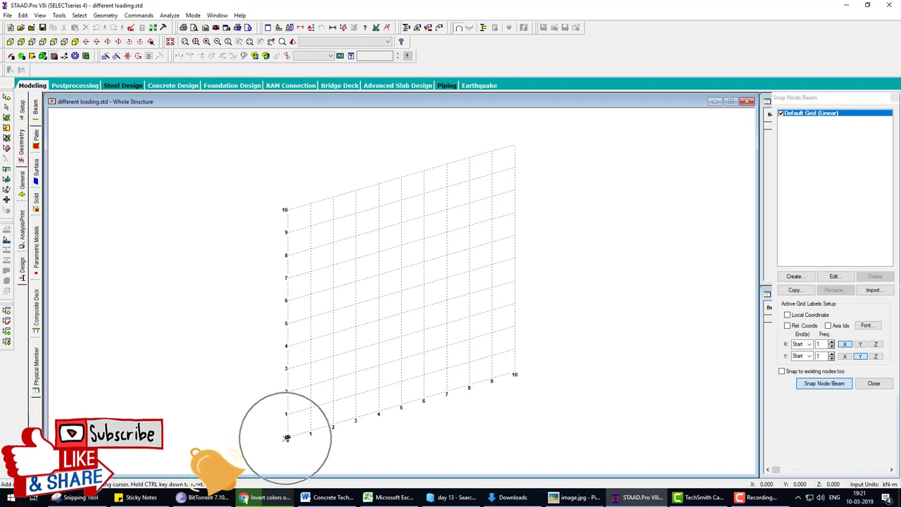
pyautogui.click(896, 97)
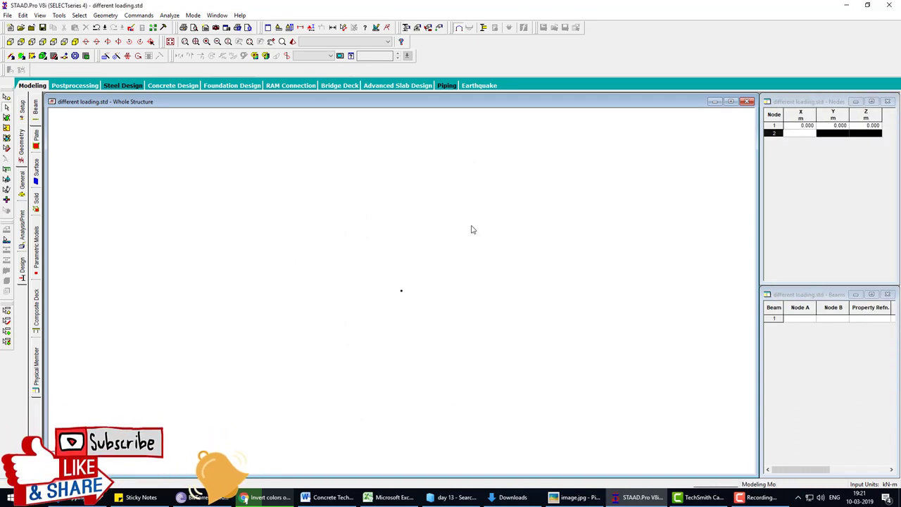
# Start a Translational Repeat of the origin node along global X and set the number of steps to 5
pyautogui.moveTo(369, 276); pyautogui.dragTo(458, 352)
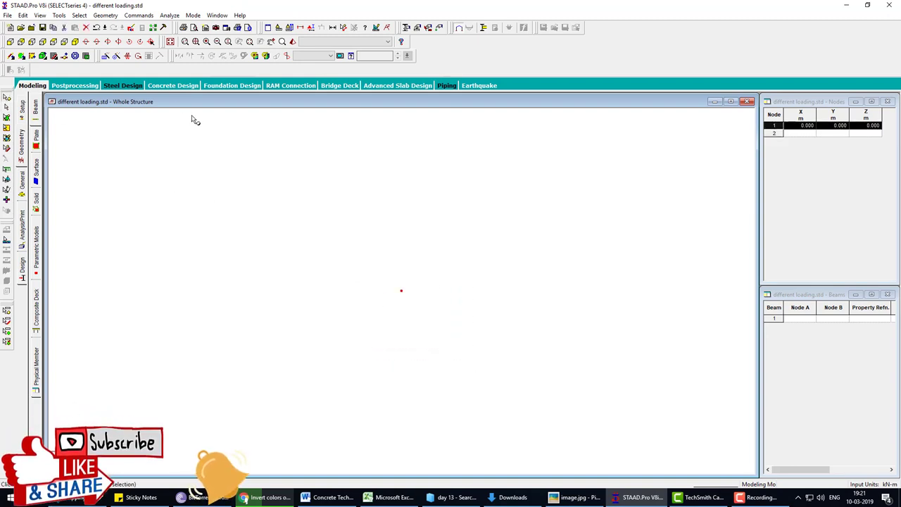
pyautogui.click(104, 58)
pyautogui.moveTo(426, 192); pyautogui.dragTo(309, 119)
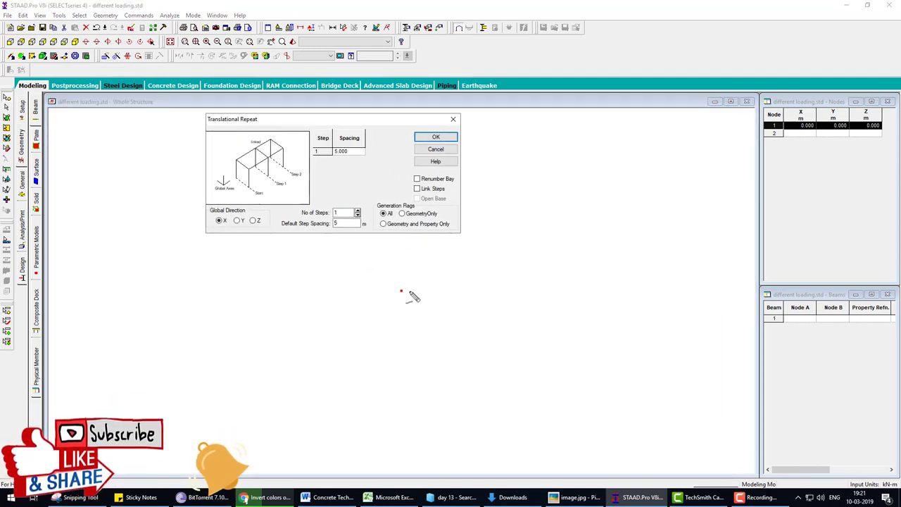
pyautogui.moveTo(408, 290); pyautogui.dragTo(583, 290)
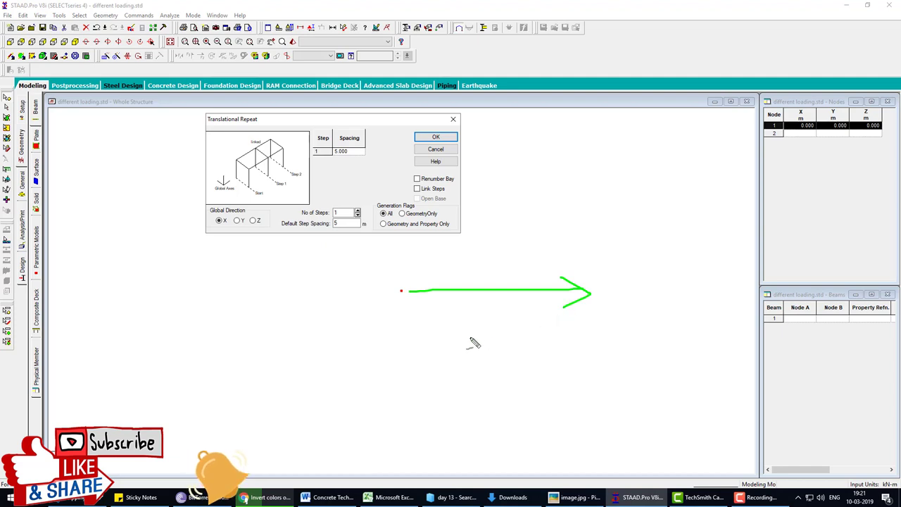
pyautogui.press('Escape')
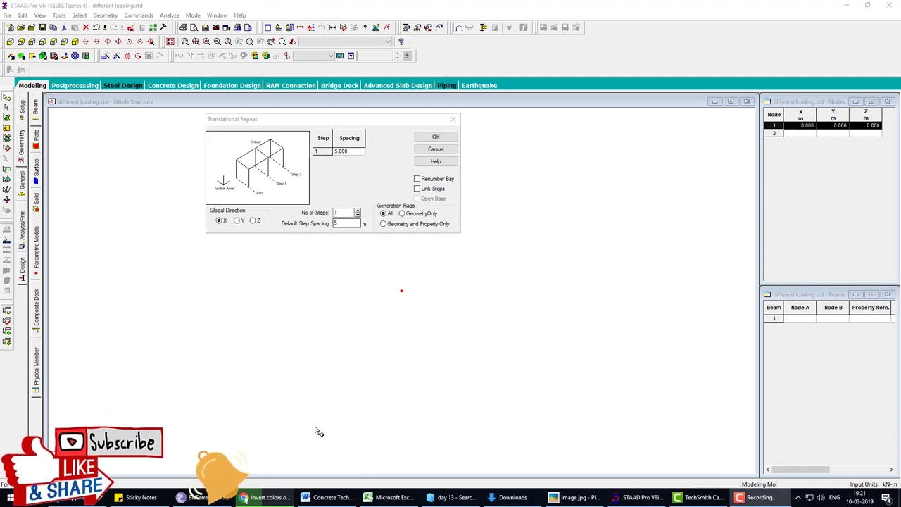
pyautogui.click(574, 497)
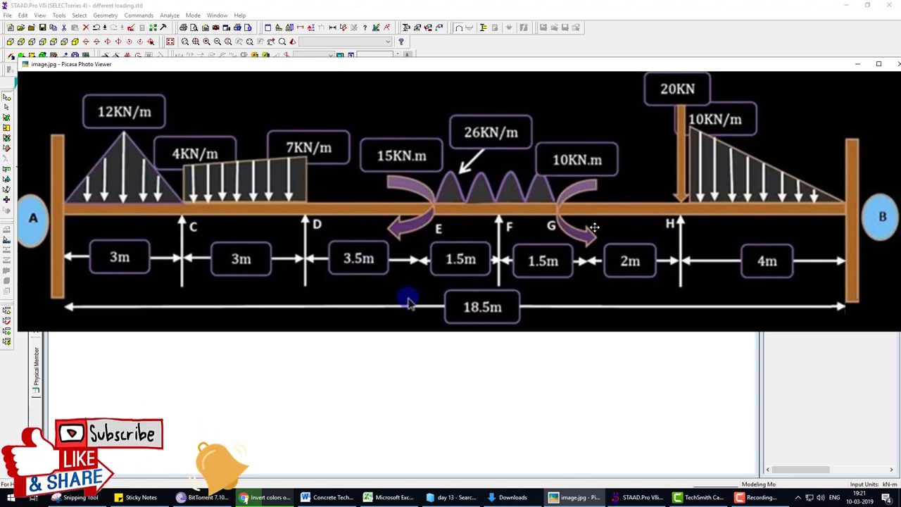
pyautogui.moveTo(409, 303)
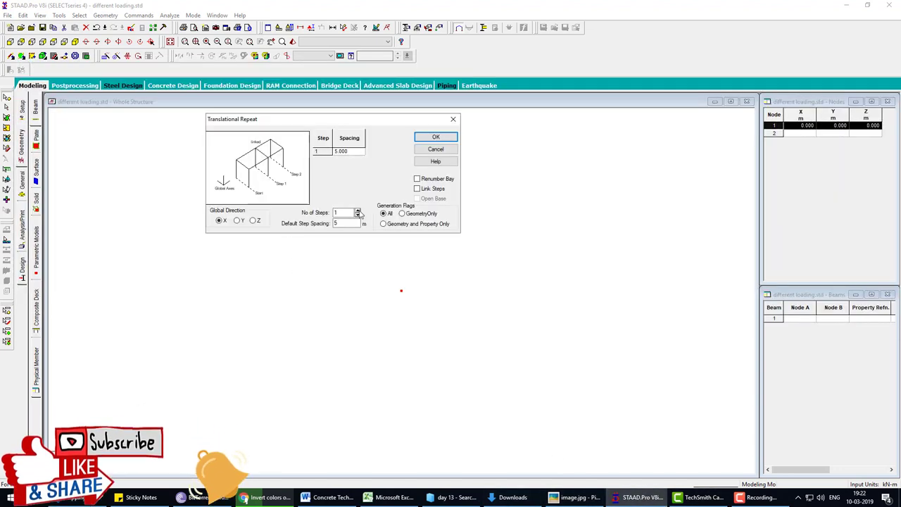
pyautogui.click(358, 212)
pyautogui.click(357, 212)
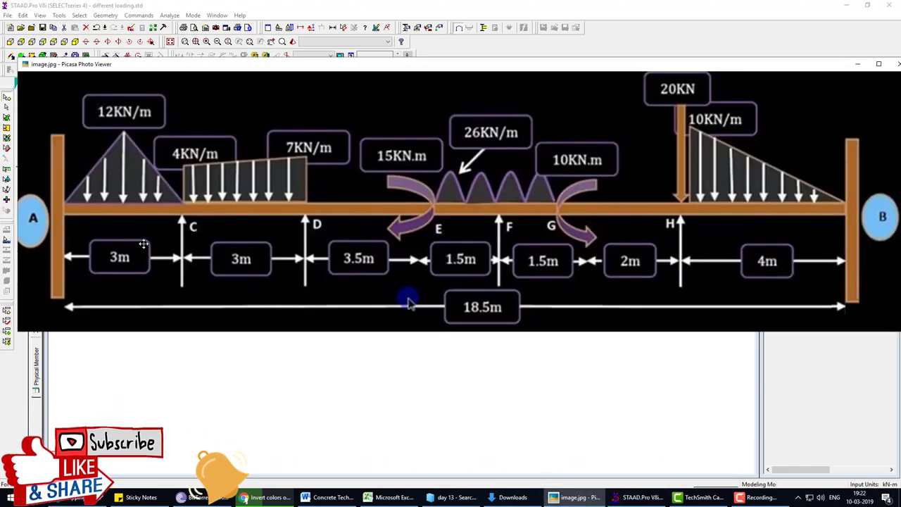
# Set the step spacings to 3, 3, 5, 3.5 and 4 m per the reference diagram, link the steps and generate the beam
pyautogui.moveTo(114, 267); pyautogui.dragTo(153, 258)
pyautogui.press('Escape')
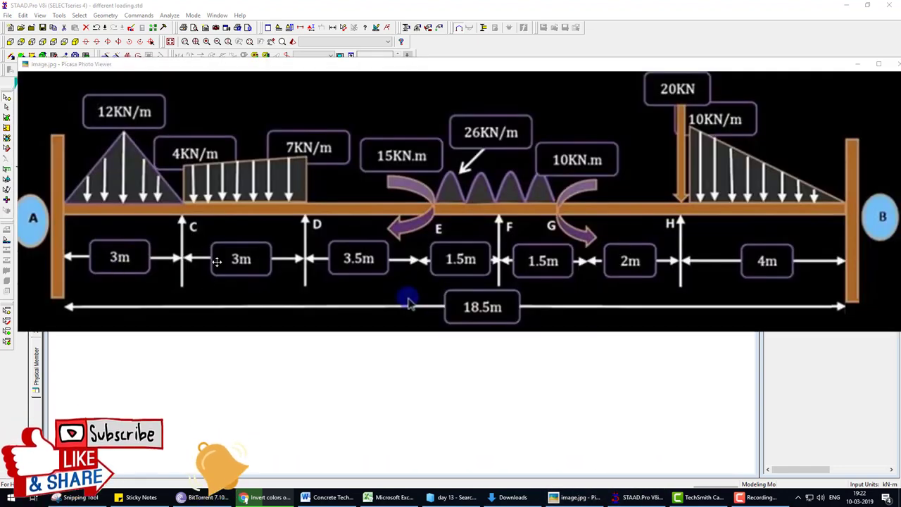
pyautogui.moveTo(215, 262); pyautogui.dragTo(264, 253)
pyautogui.click(638, 497)
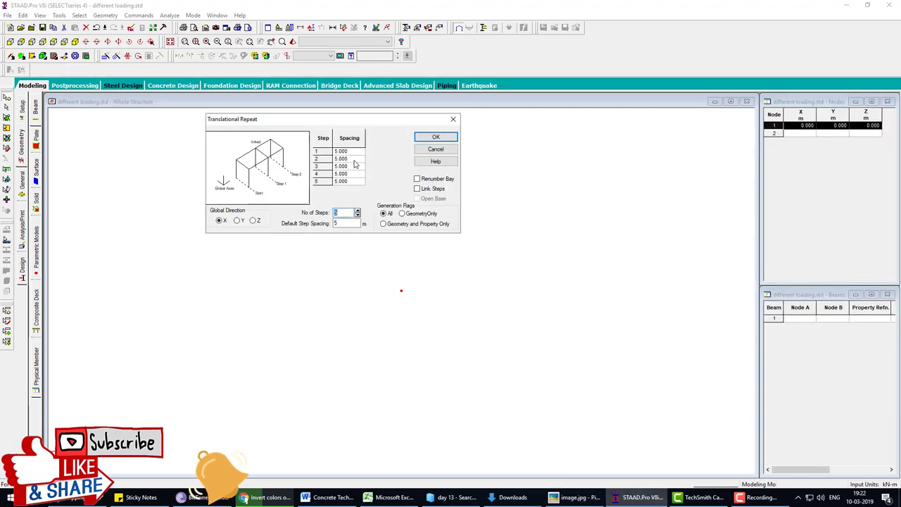
pyautogui.write('3')
pyautogui.click(357, 159)
pyautogui.write('5')
pyautogui.click(356, 174)
pyautogui.write('3')
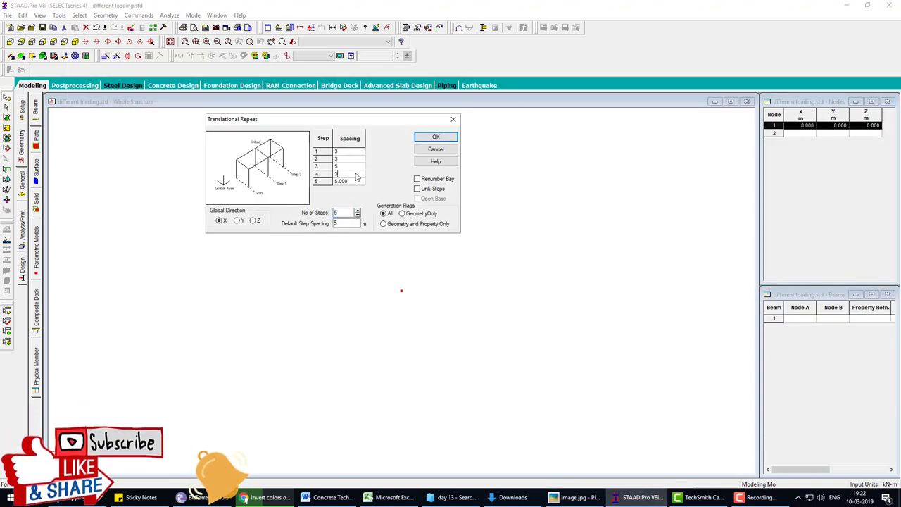
pyautogui.write('4')
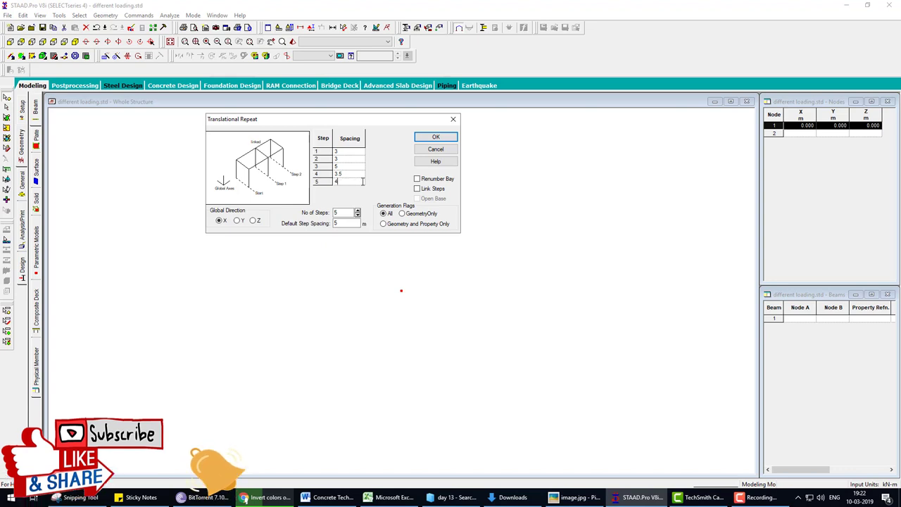
pyautogui.click(424, 190)
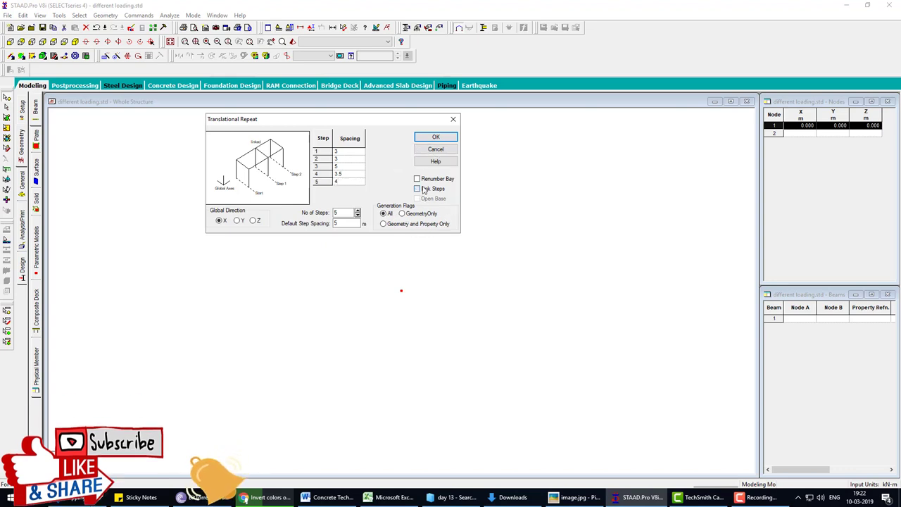
pyautogui.click(437, 138)
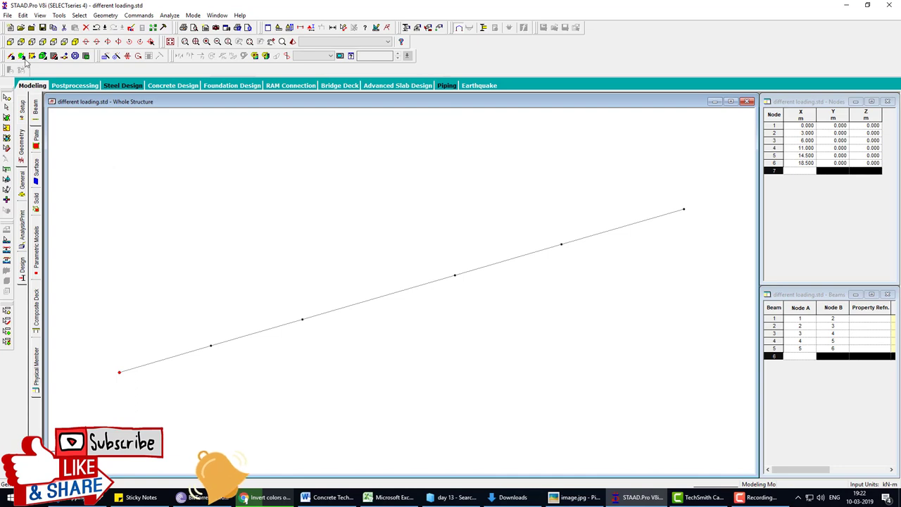
# Select the beam's two end nodes in the front view and create a fixed support
pyautogui.click(11, 43)
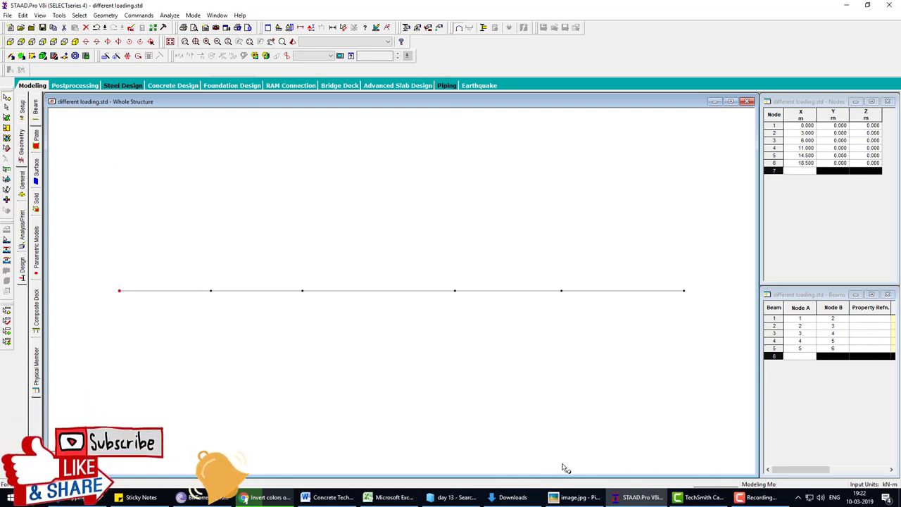
pyautogui.moveTo(98, 265); pyautogui.dragTo(126, 323)
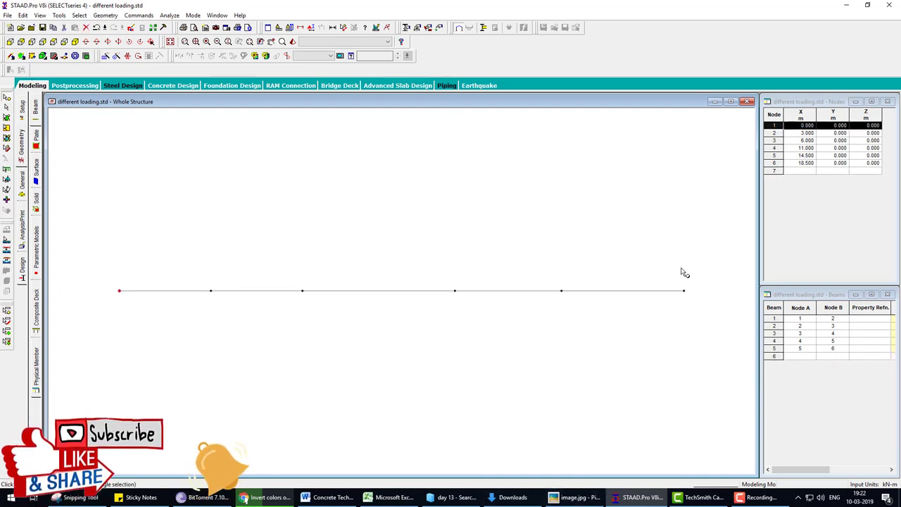
pyautogui.keyDown('ctrl'); pyautogui.moveTo(720, 273); pyautogui.dragTo(669, 307); pyautogui.keyUp('ctrl')
pyautogui.click(22, 179)
pyautogui.click(36, 180)
pyautogui.click(830, 398)
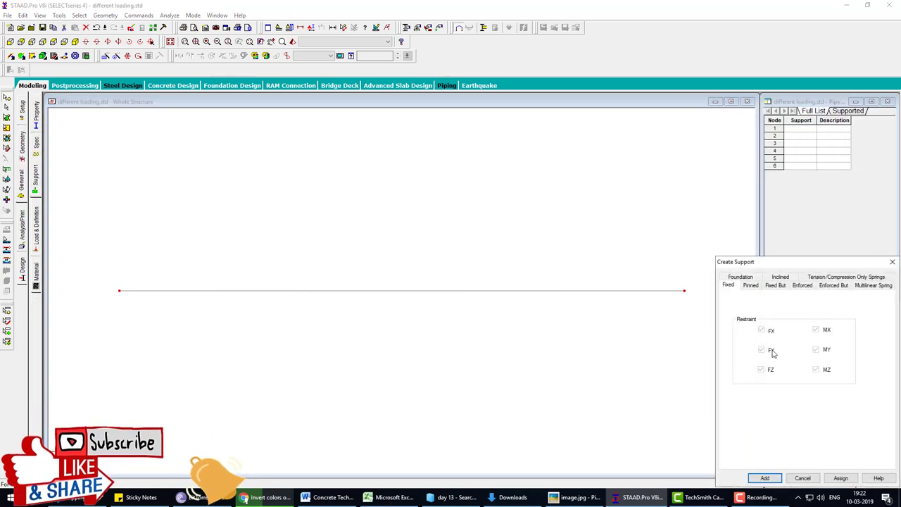
pyautogui.click(767, 479)
# Assign the fixed support to the two selected end nodes of the beam
pyautogui.click(881, 341)
pyautogui.click(714, 342)
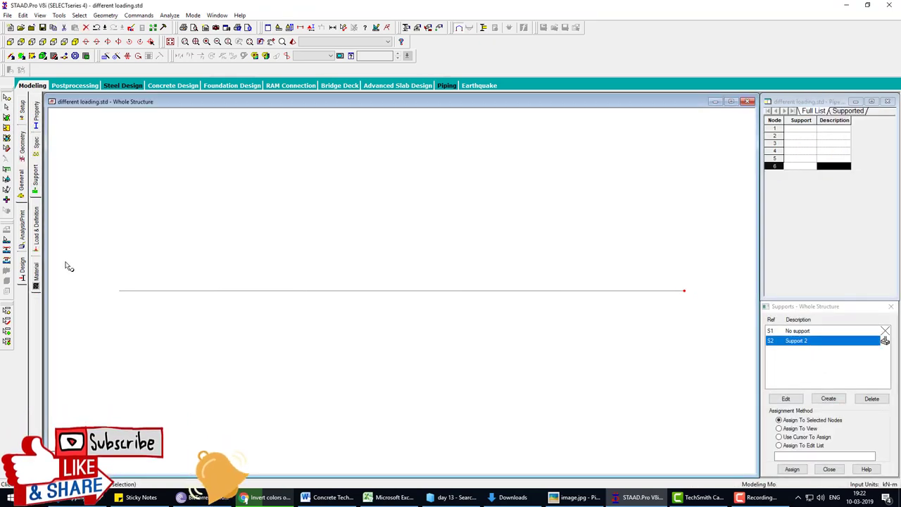
pyautogui.click(790, 469)
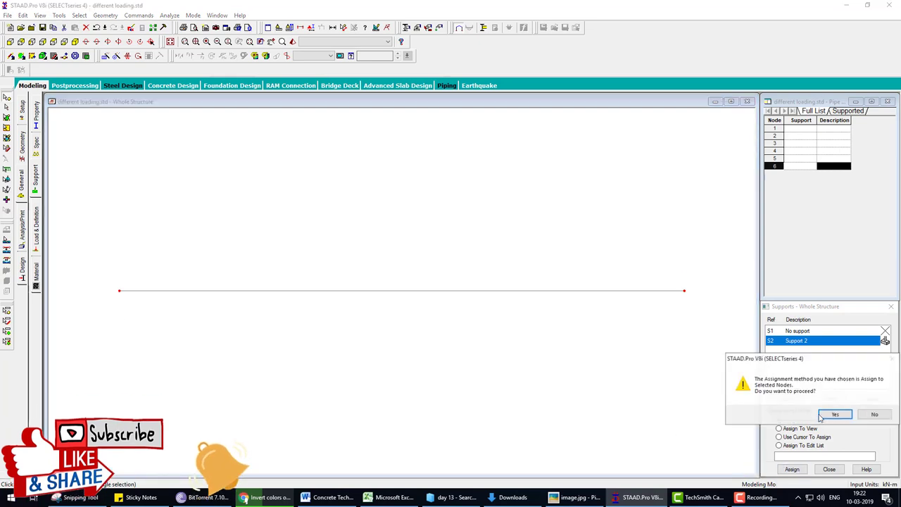
pyautogui.click(835, 413)
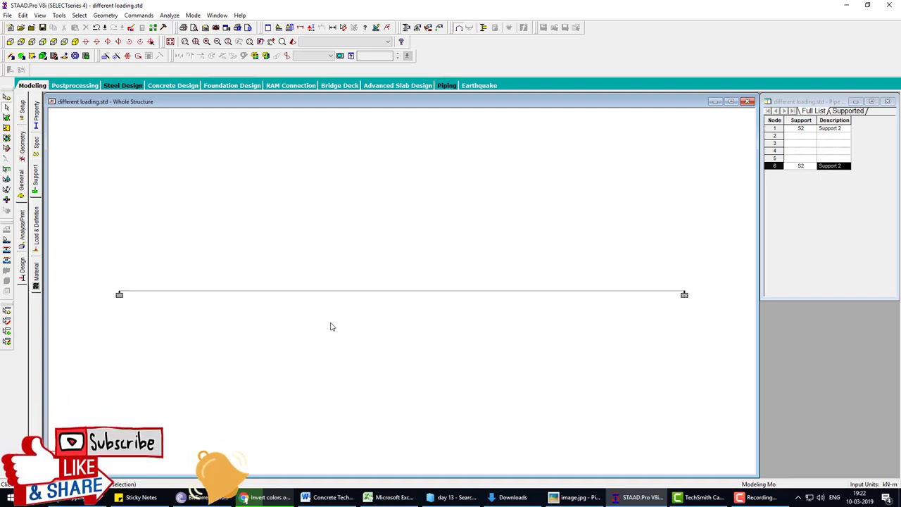
# Display the node points on the beam and create a pinned support
pyautogui.hotkey('shift', 'k')
pyautogui.click(407, 326)
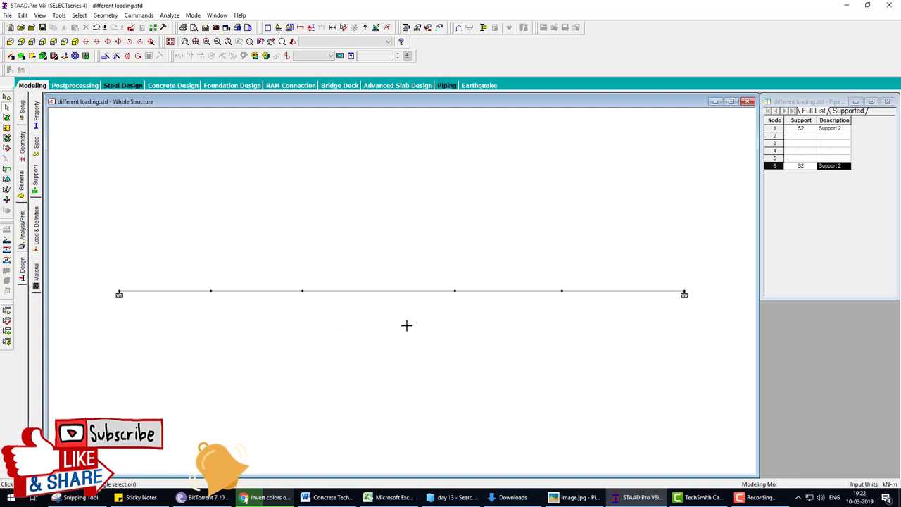
pyautogui.click(35, 179)
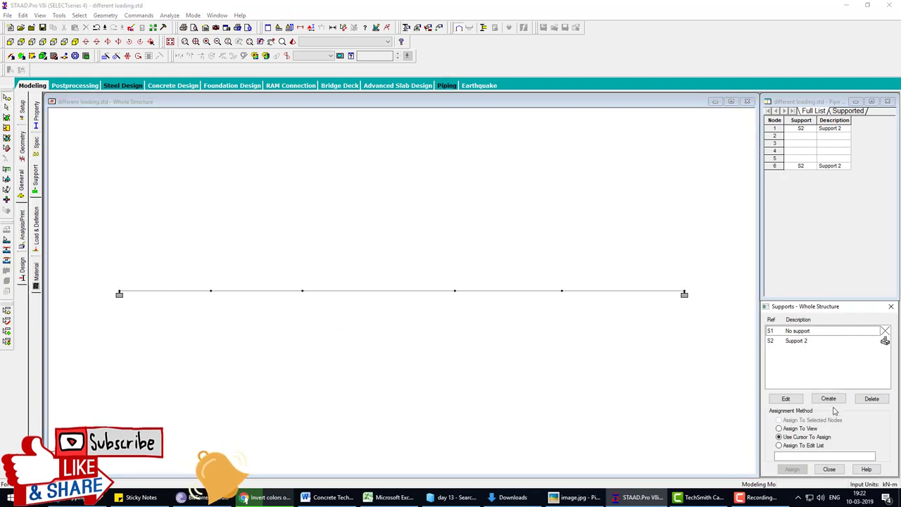
pyautogui.click(835, 402)
pyautogui.click(751, 285)
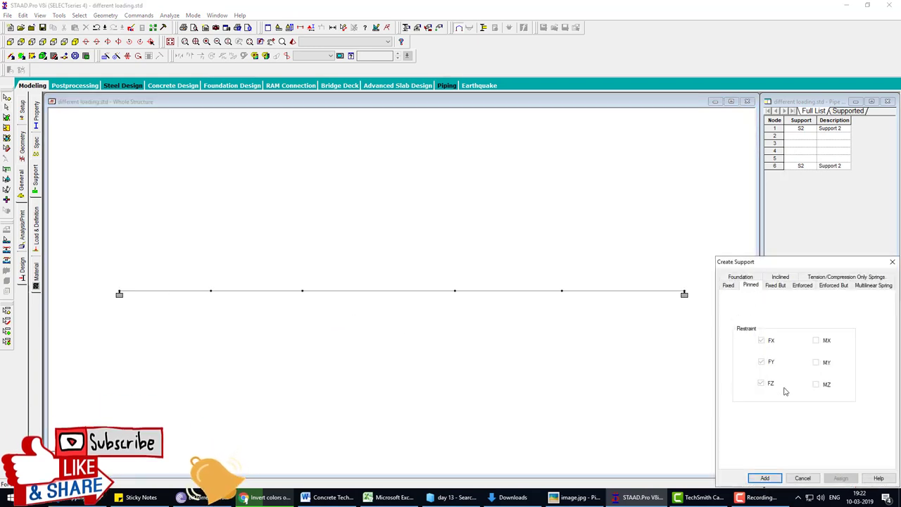
pyautogui.click(774, 483)
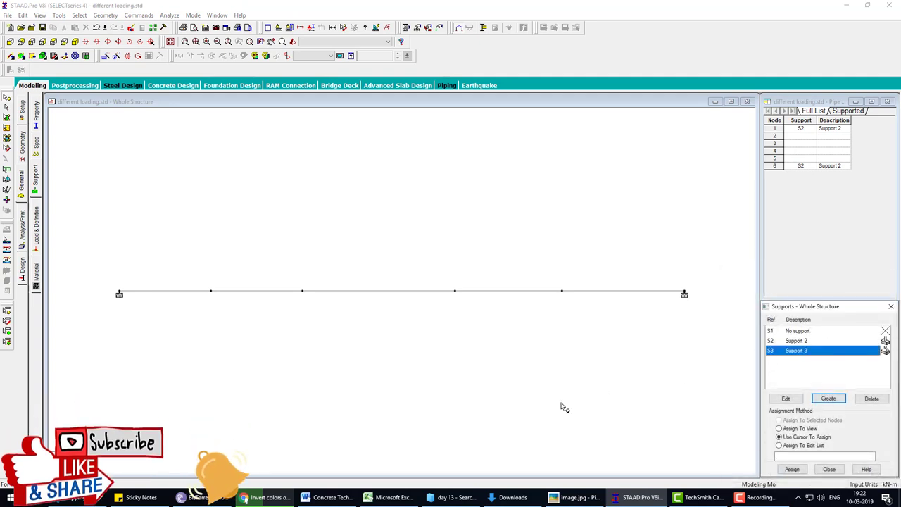
# Assign the pinned support to the four intermediate nodes, 2 to 5, and clear the selection
pyautogui.moveTo(192, 262); pyautogui.dragTo(571, 349)
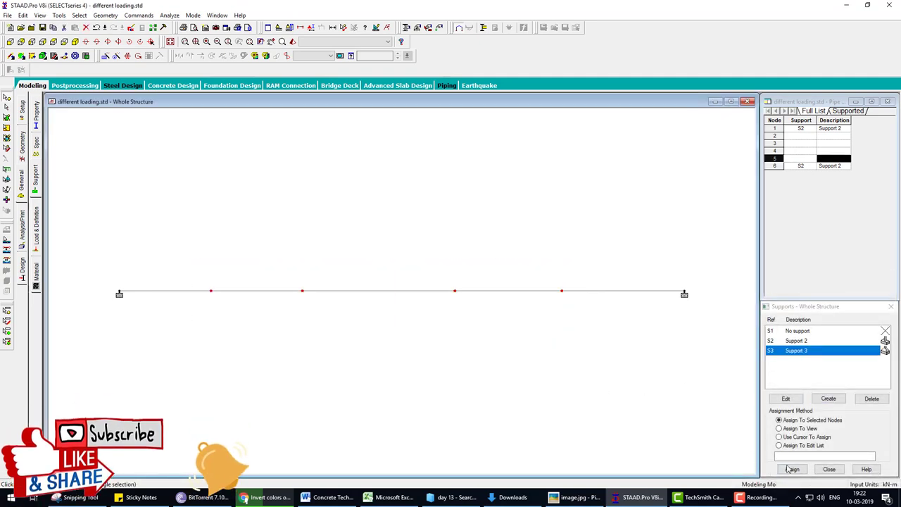
pyautogui.click(793, 469)
pyautogui.click(836, 415)
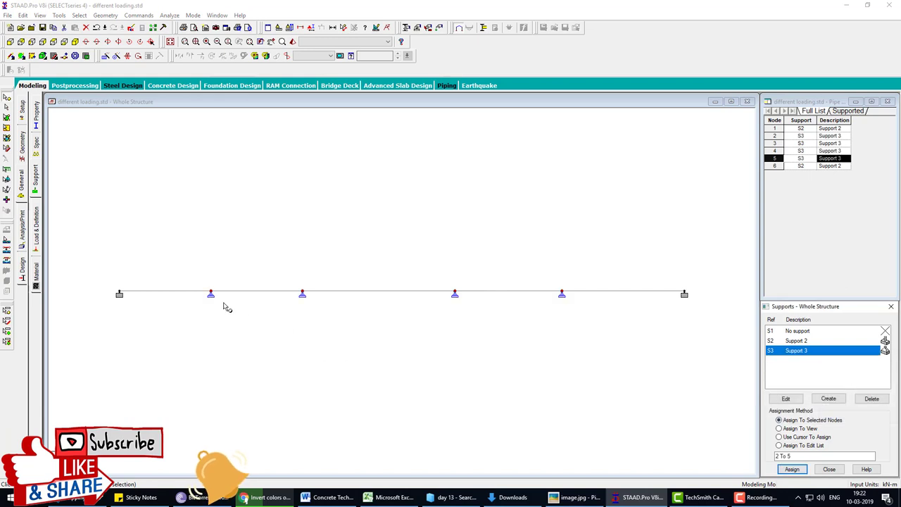
pyautogui.click(600, 341)
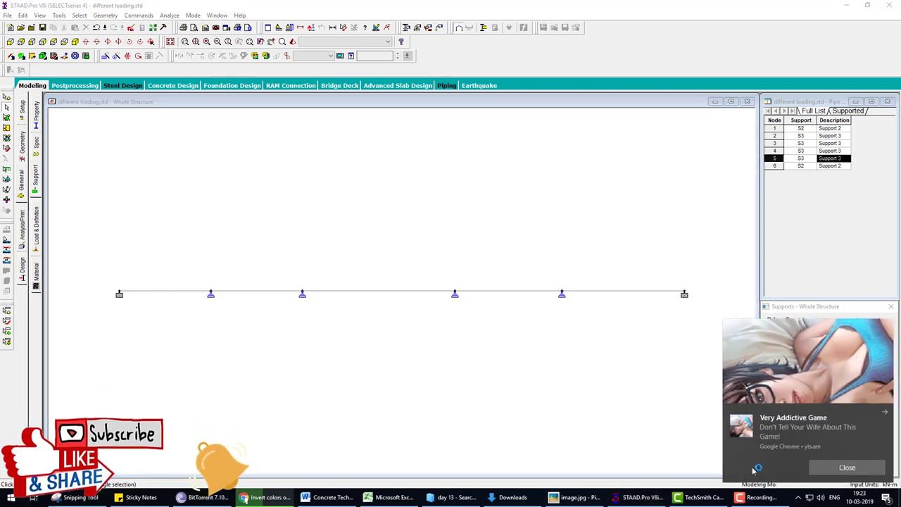
# Create a primary load case titled "dead" with the Dead loading type
pyautogui.click(845, 467)
pyautogui.click(576, 497)
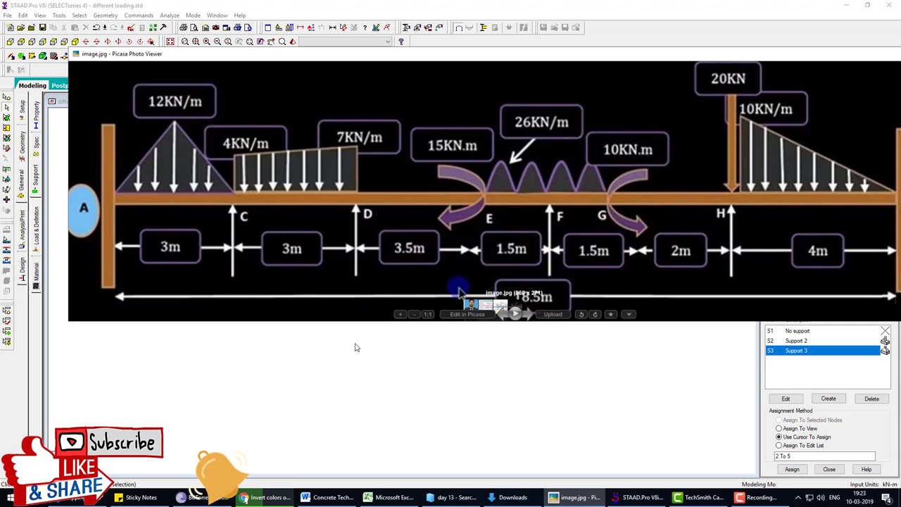
pyautogui.click(628, 496)
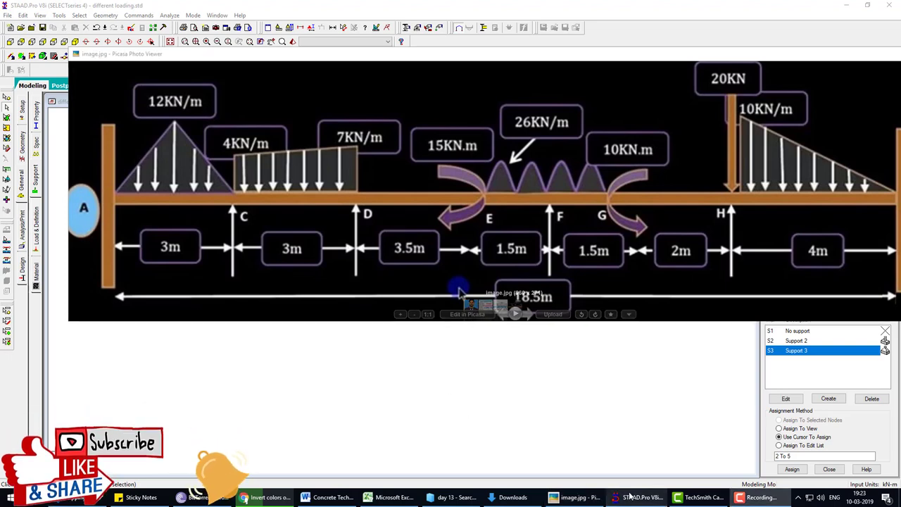
pyautogui.click(36, 229)
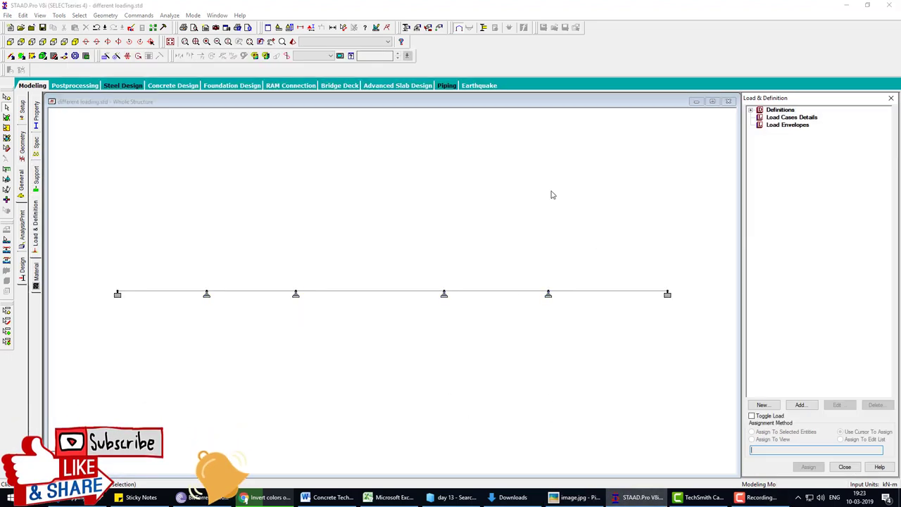
pyautogui.click(771, 118)
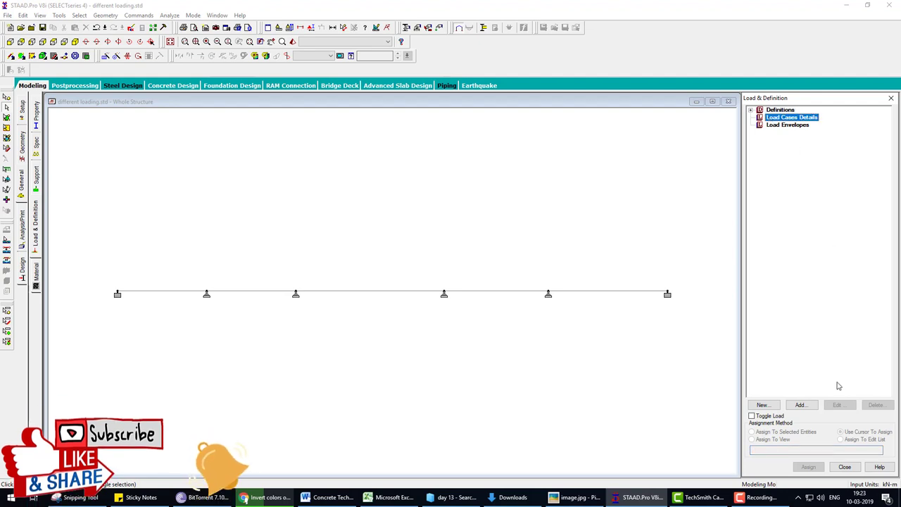
pyautogui.click(801, 405)
pyautogui.click(477, 195)
pyautogui.click(486, 209)
pyautogui.moveTo(429, 230); pyautogui.dragTo(171, 220)
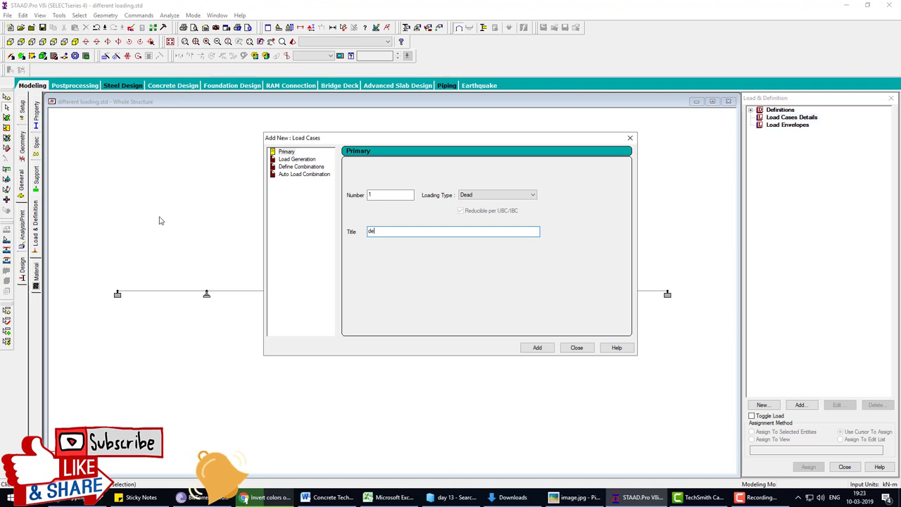
pyautogui.click(538, 347)
pyautogui.click(577, 347)
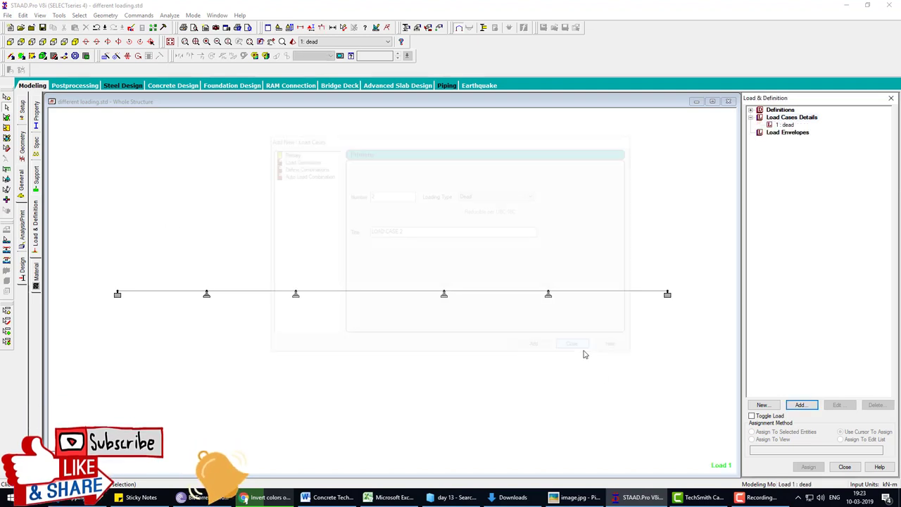
# Add a linear varying member load to the dead case, with a triangular peak W3 of -12 kN/m in local Y
pyautogui.click(800, 405)
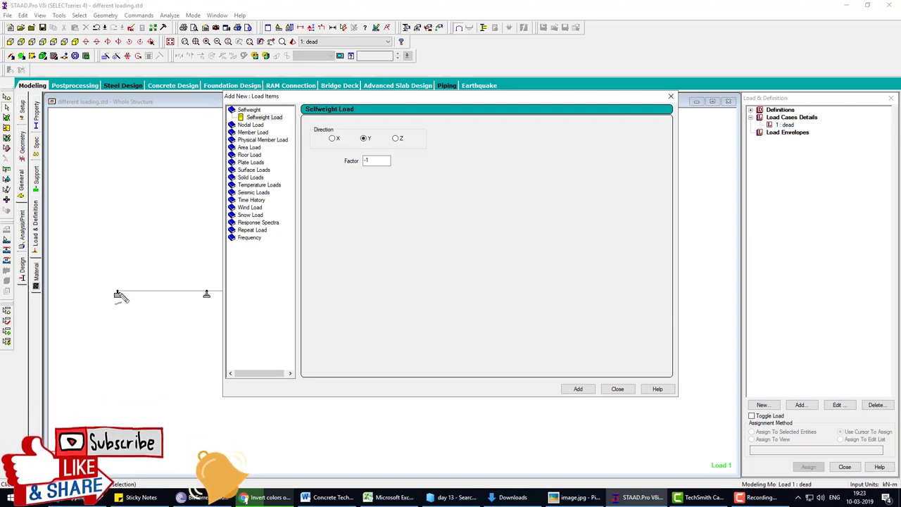
pyautogui.moveTo(158, 229); pyautogui.dragTo(202, 293)
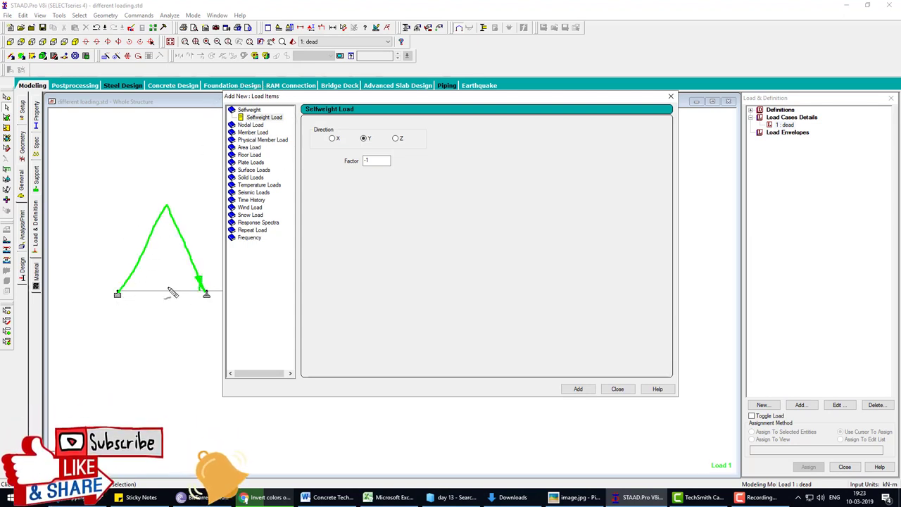
pyautogui.moveTo(163, 262); pyautogui.dragTo(164, 280)
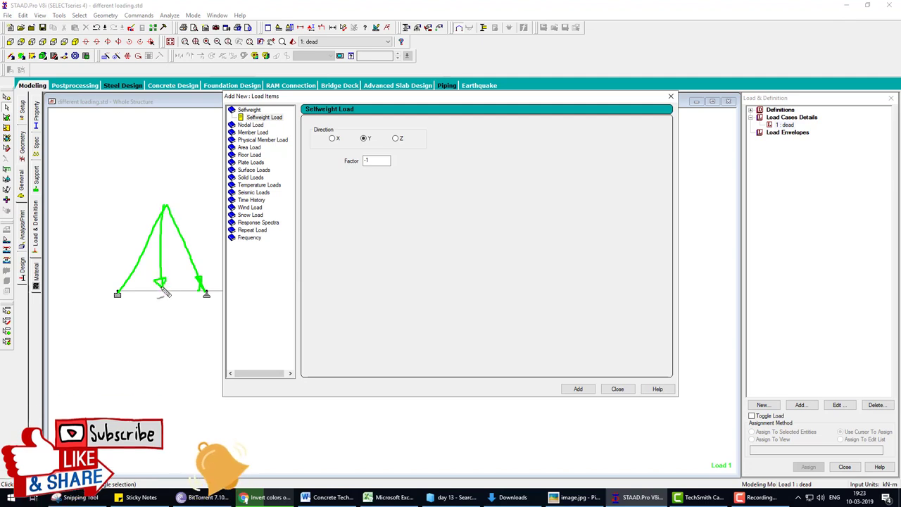
pyautogui.press('Escape')
pyautogui.click(262, 133)
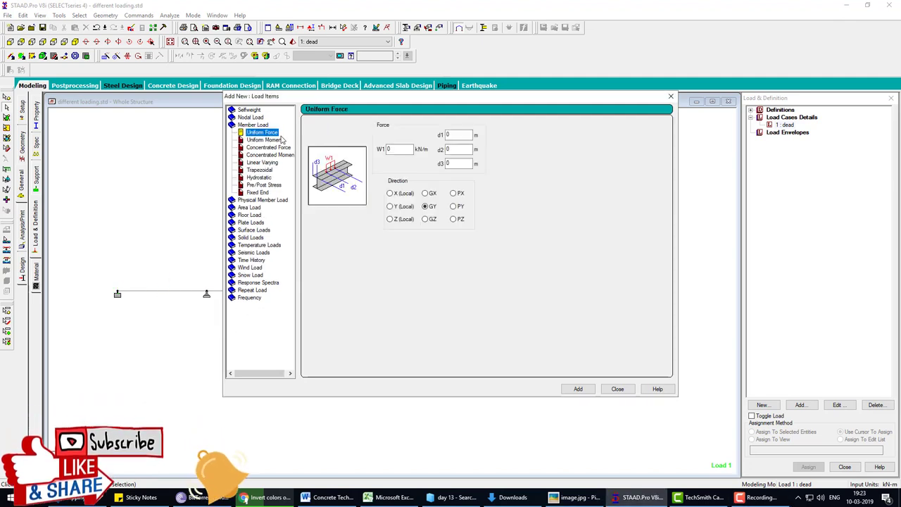
pyautogui.click(267, 165)
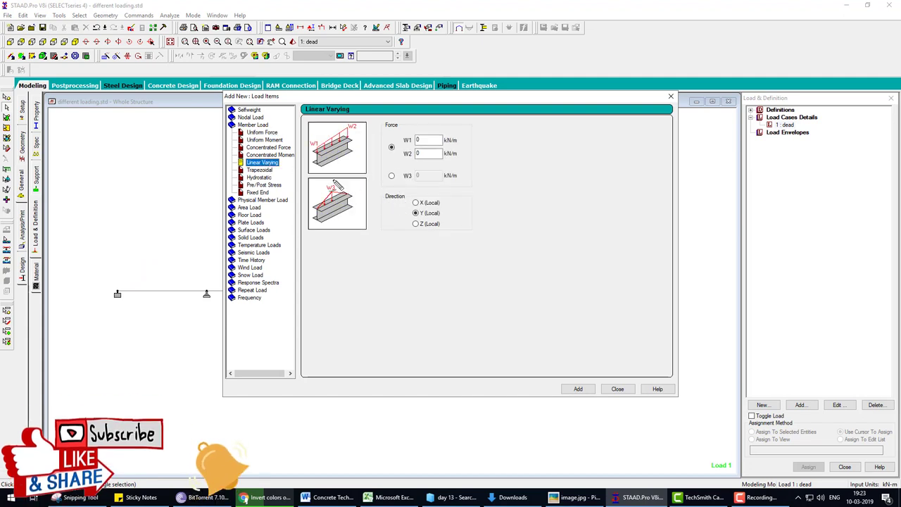
pyautogui.click(392, 175)
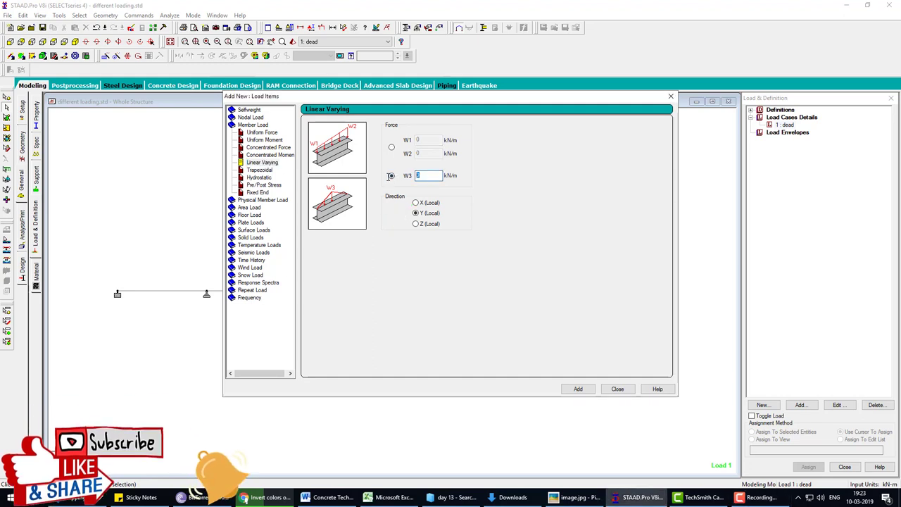
pyautogui.write('-12')
pyautogui.click(578, 389)
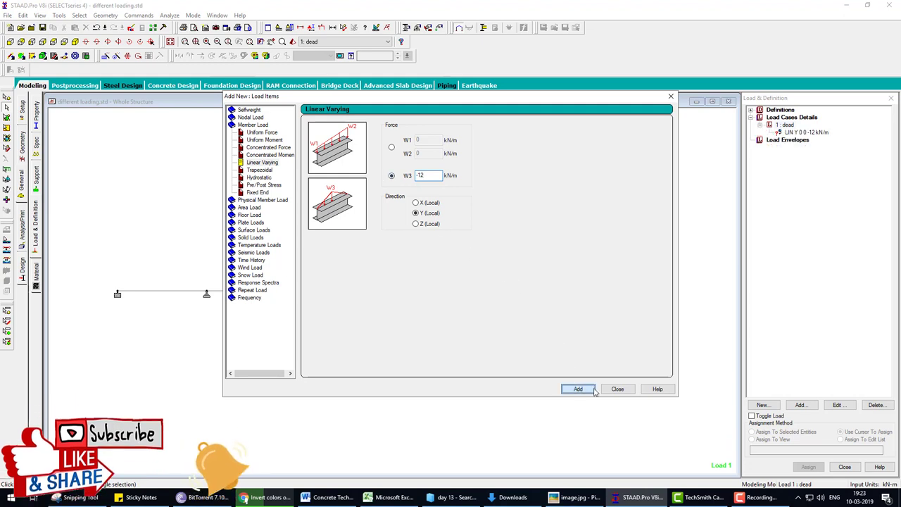
pyautogui.click(616, 388)
# Assign the triangular load to the beam's first 3 m span and display the load values
pyautogui.click(788, 132)
pyautogui.click(808, 467)
pyautogui.click(192, 301)
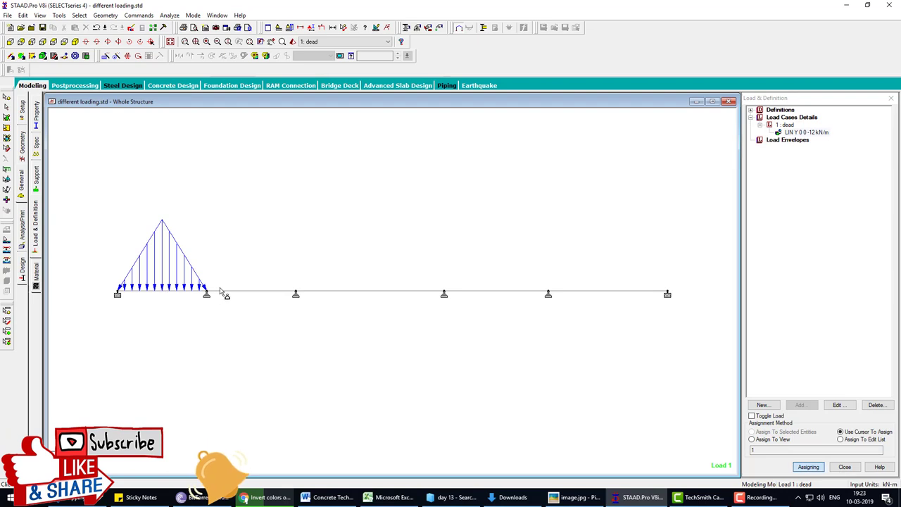
pyautogui.press('Escape')
pyautogui.hotkey('shift', 'v')
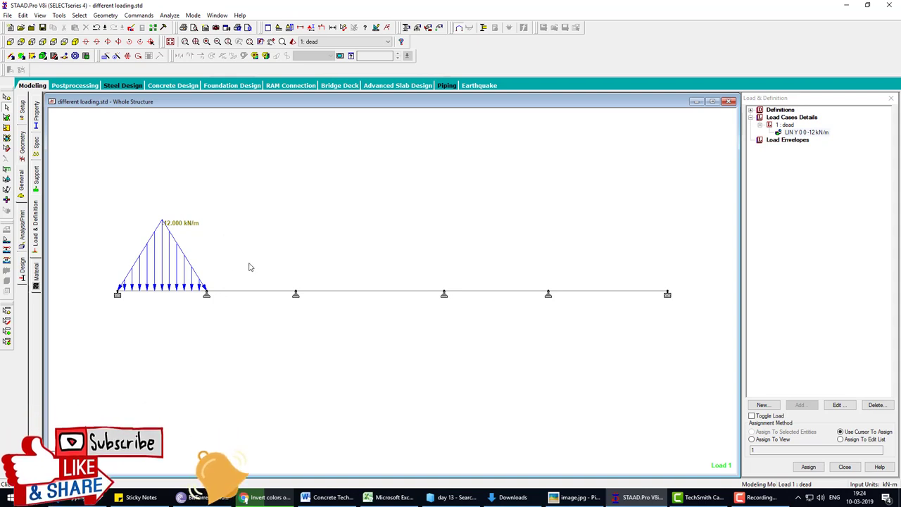
# Check the second span's load in the reference diagram, select the dead load case and accept the automatic save
pyautogui.click(574, 497)
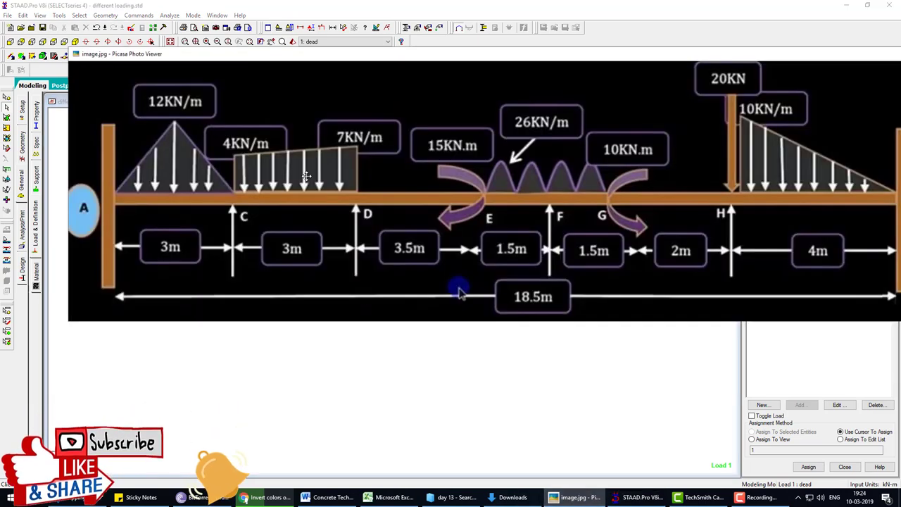
pyautogui.moveTo(214, 143); pyautogui.dragTo(247, 138)
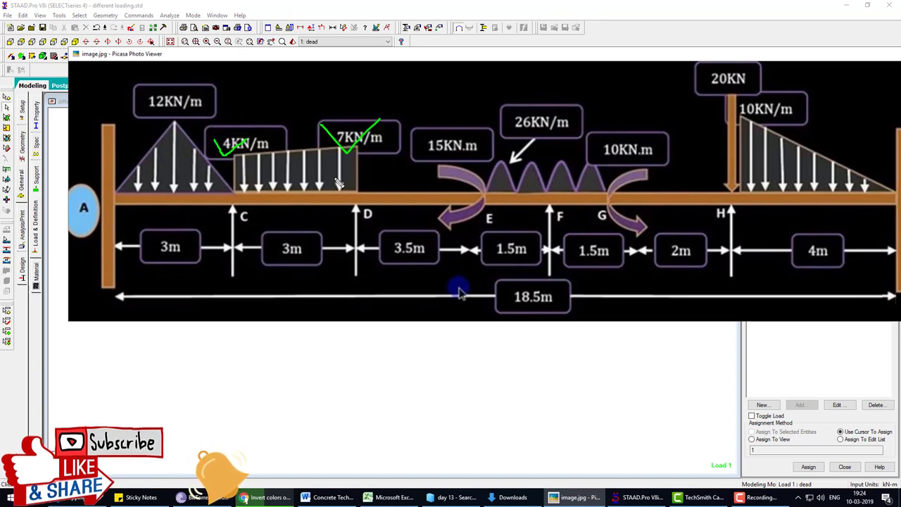
pyautogui.press('Escape')
pyautogui.click(622, 496)
pyautogui.click(774, 124)
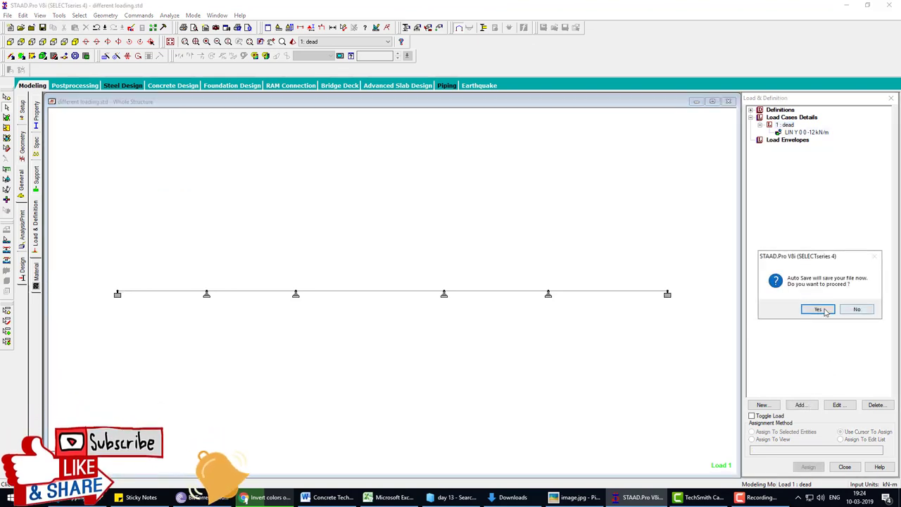
pyautogui.click(828, 310)
pyautogui.click(408, 264)
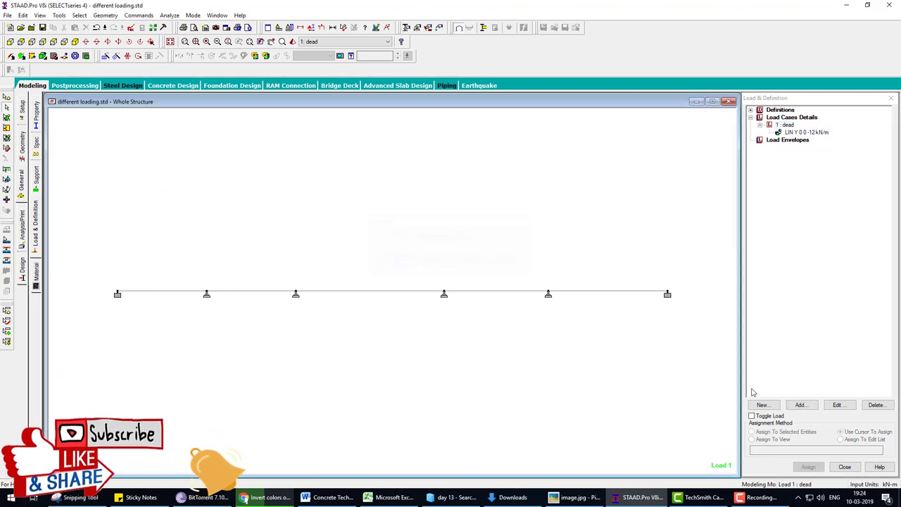
# Add a trapezoidal member load to the dead case with W1 -4 kN/m and W2 -7 kN/m in direction GY
pyautogui.click(801, 406)
pyautogui.click(253, 132)
pyautogui.click(260, 170)
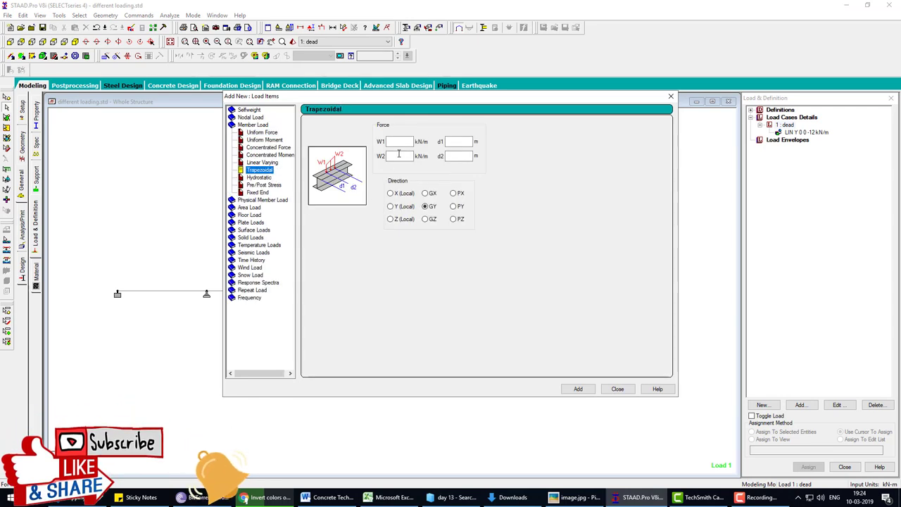
pyautogui.click(398, 141)
pyautogui.write('4-4')
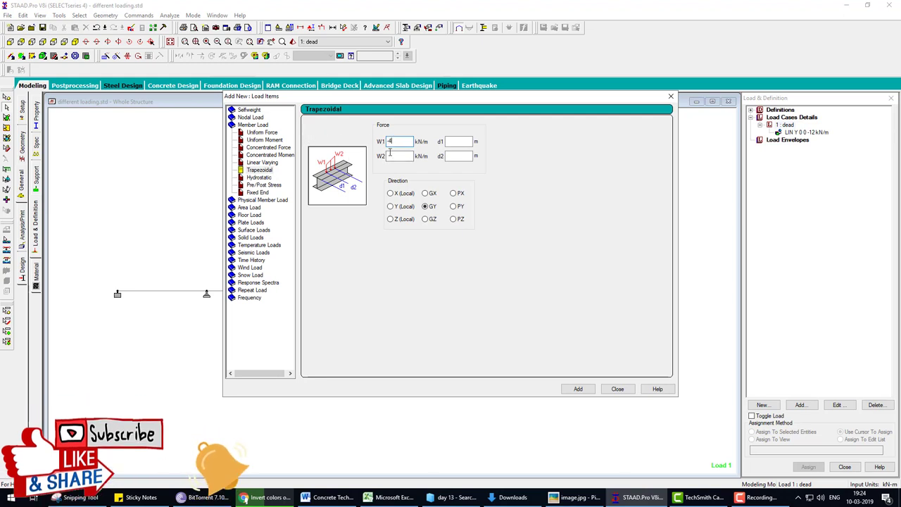
pyautogui.click(395, 156)
pyautogui.write('-7')
pyautogui.click(578, 389)
pyautogui.click(618, 389)
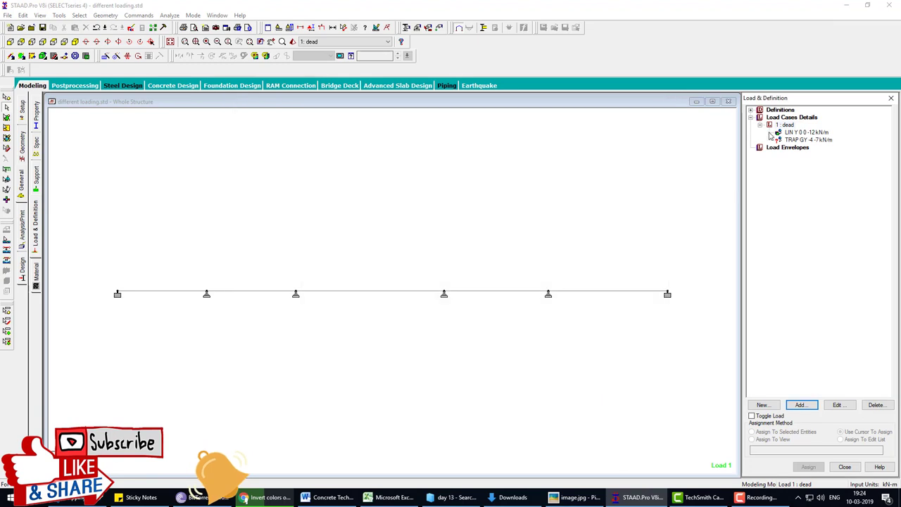
# Assign the trapezoidal load to the beam's second span and bring up the reference diagram
pyautogui.click(793, 141)
pyautogui.click(808, 467)
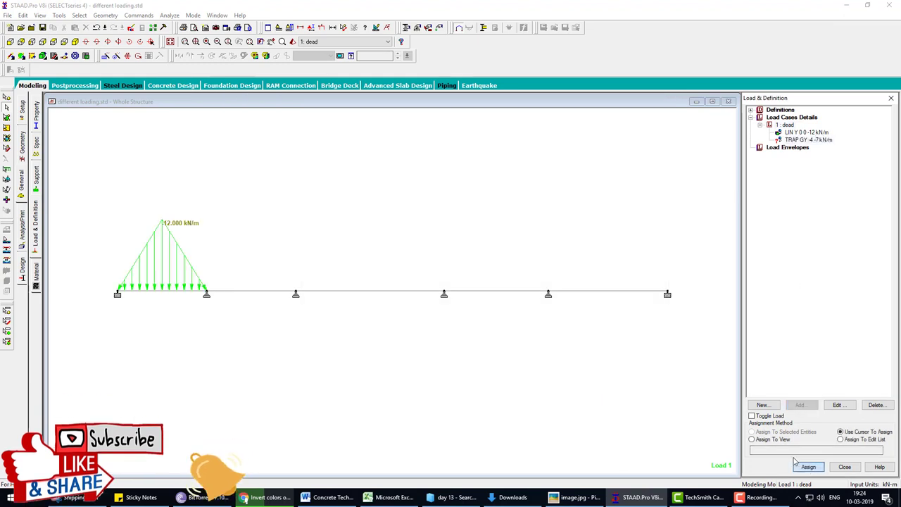
pyautogui.click(261, 291)
pyautogui.press('Escape')
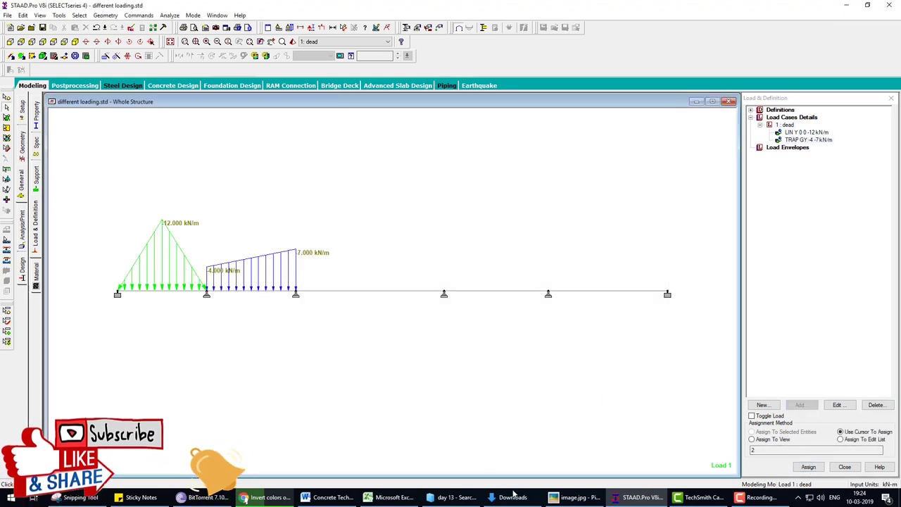
pyautogui.click(594, 498)
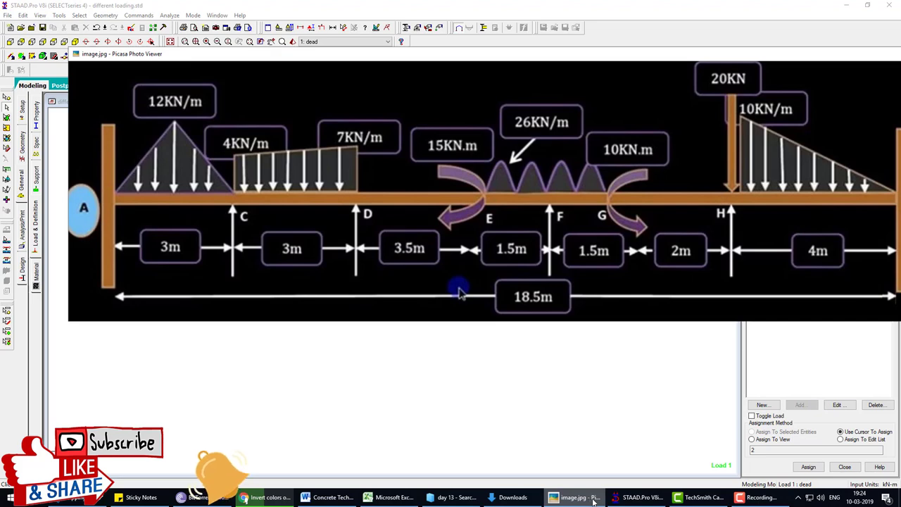
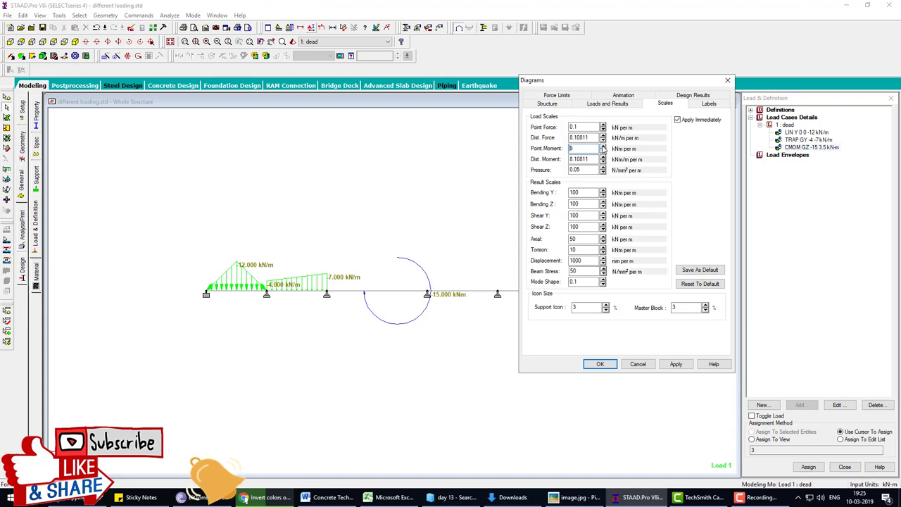
# Set the point moment display scale to 25 kNm per m and apply it
pyautogui.click(603, 146)
pyautogui.click(603, 146)
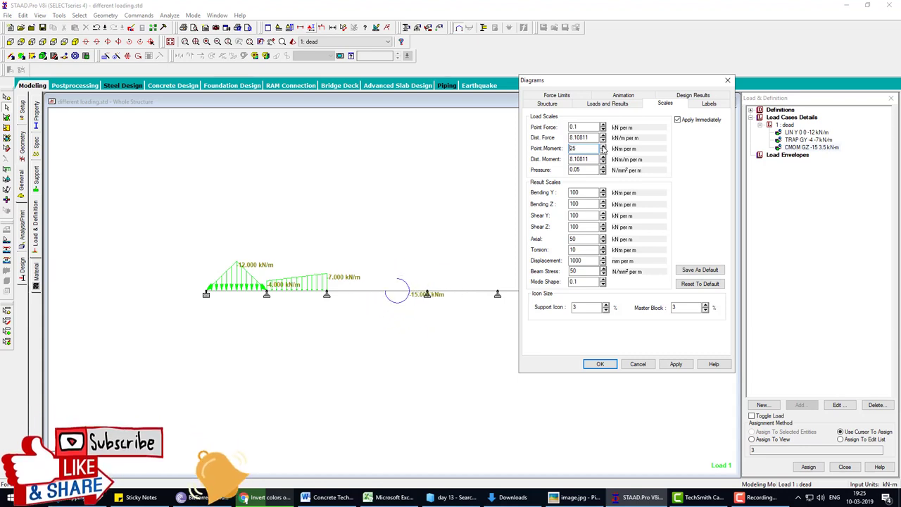
pyautogui.click(600, 365)
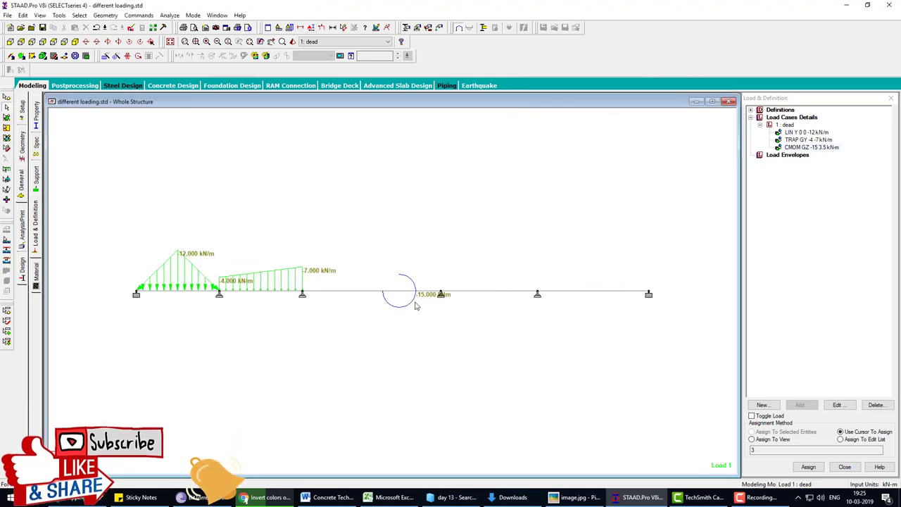
# Consult the reference diagram and add a uniform force of -26 kN/m in direction GY with d1 of 3.5 m to the dead case
pyautogui.click(574, 497)
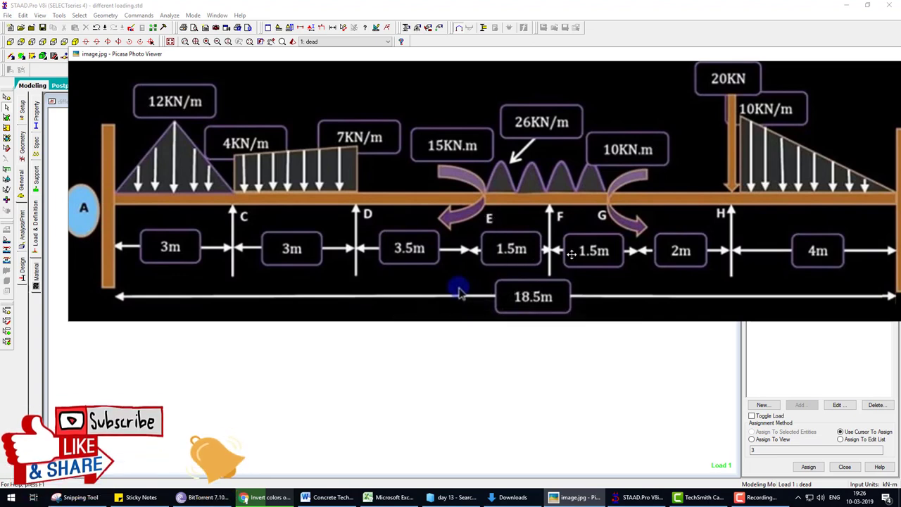
pyautogui.moveTo(618, 313)
pyautogui.click(655, 498)
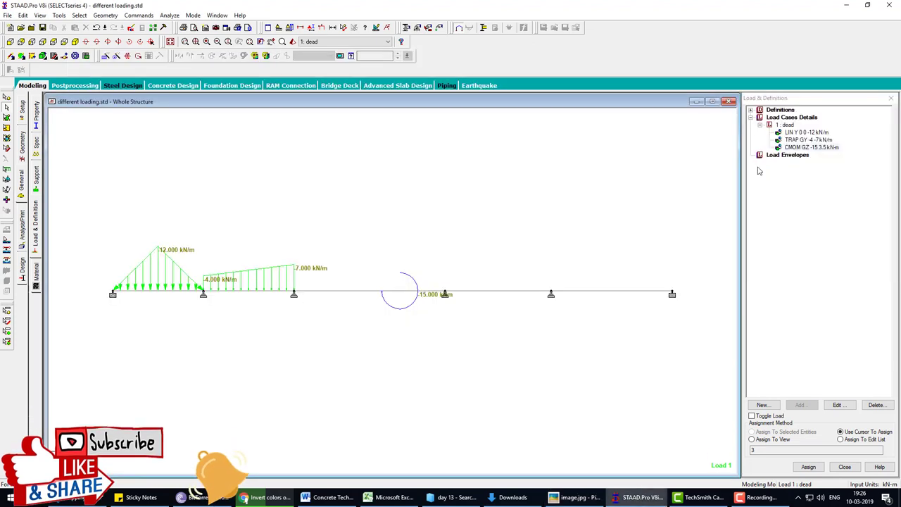
pyautogui.click(786, 126)
pyautogui.click(800, 405)
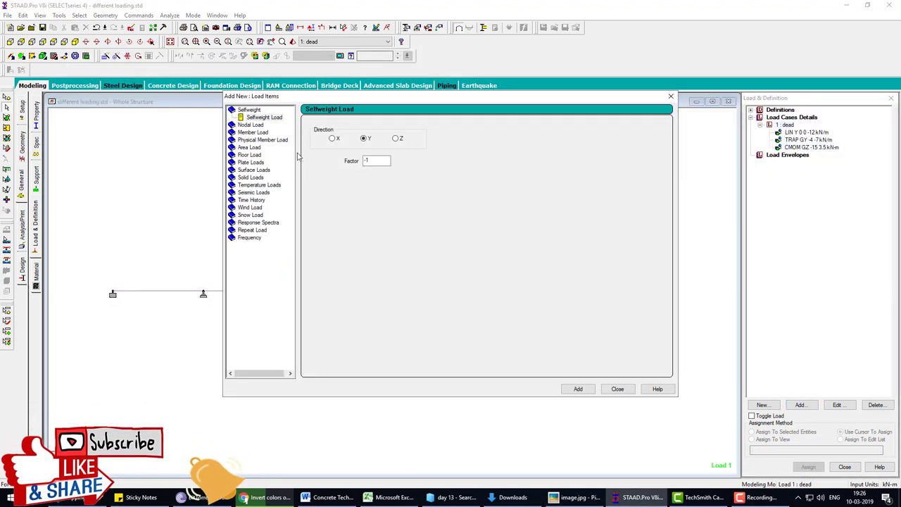
pyautogui.click(569, 498)
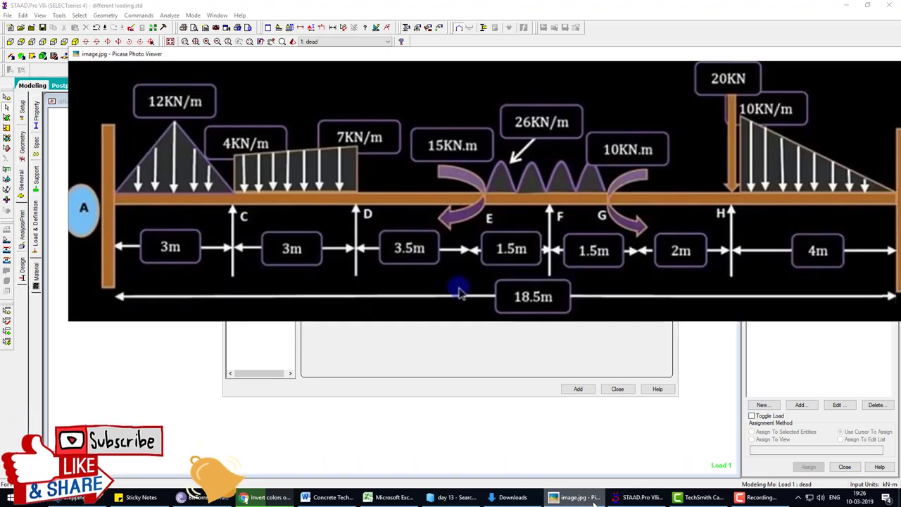
pyautogui.press('Escape')
pyautogui.doubleClick(255, 132)
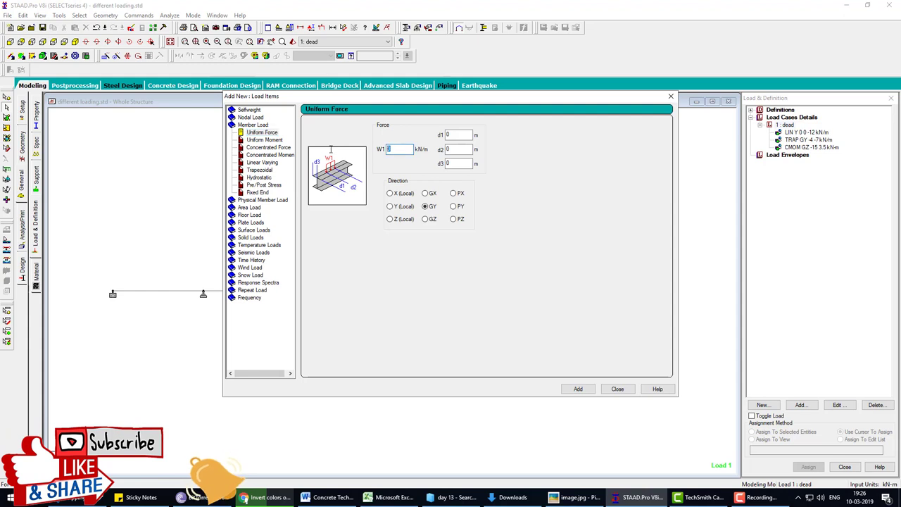
pyautogui.write('-25')
pyautogui.write('3.5')
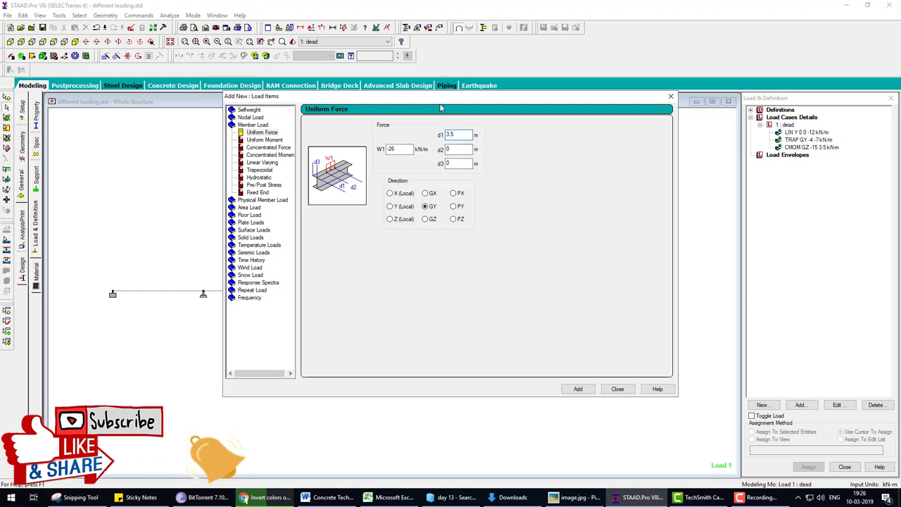
pyautogui.click(578, 389)
pyautogui.click(613, 389)
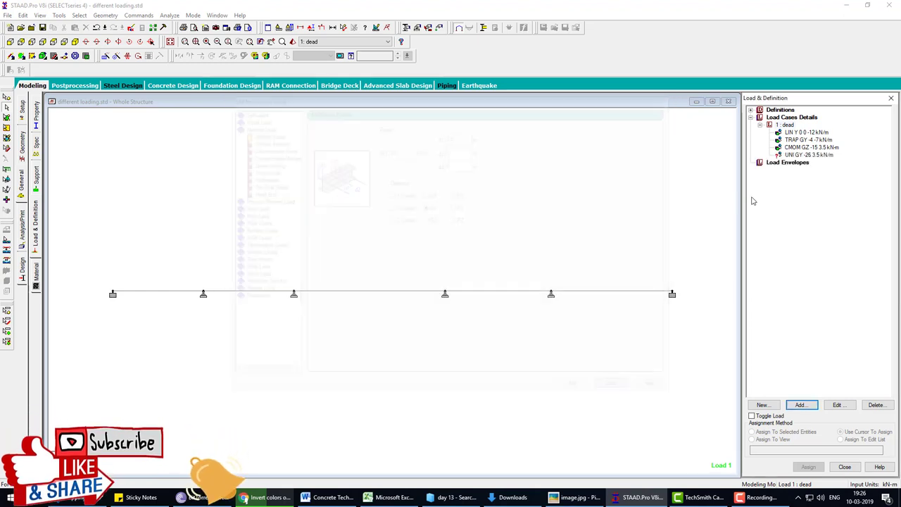
# Assign the -26 kN/m uniform force with d1 of 3.5 m to the beam's third span
pyautogui.click(802, 154)
pyautogui.click(809, 468)
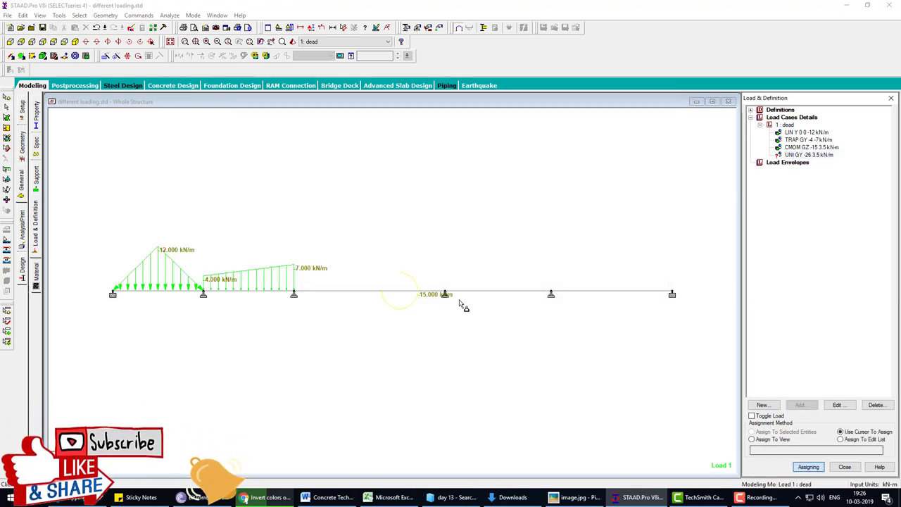
pyautogui.click(429, 293)
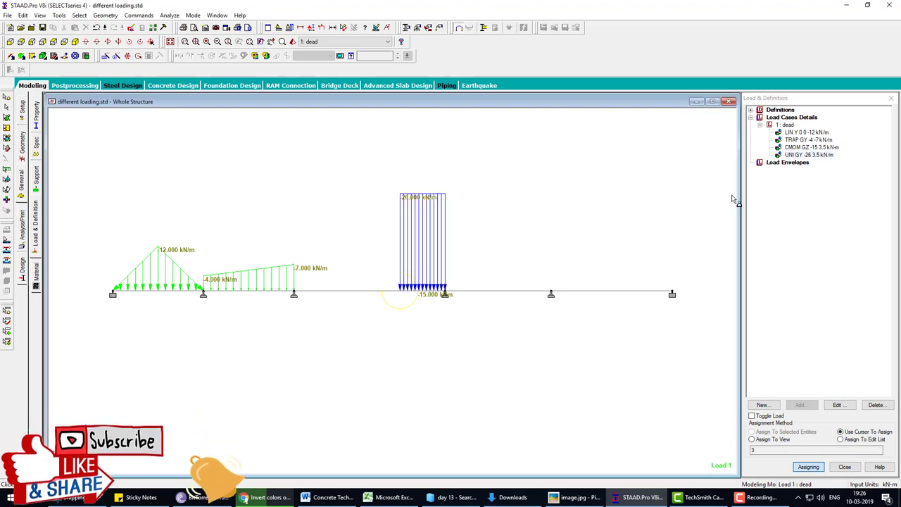
# Add a uniform force of -26 kN/m in direction GY with d1 of 1.5 m to the dead case
pyautogui.click(784, 125)
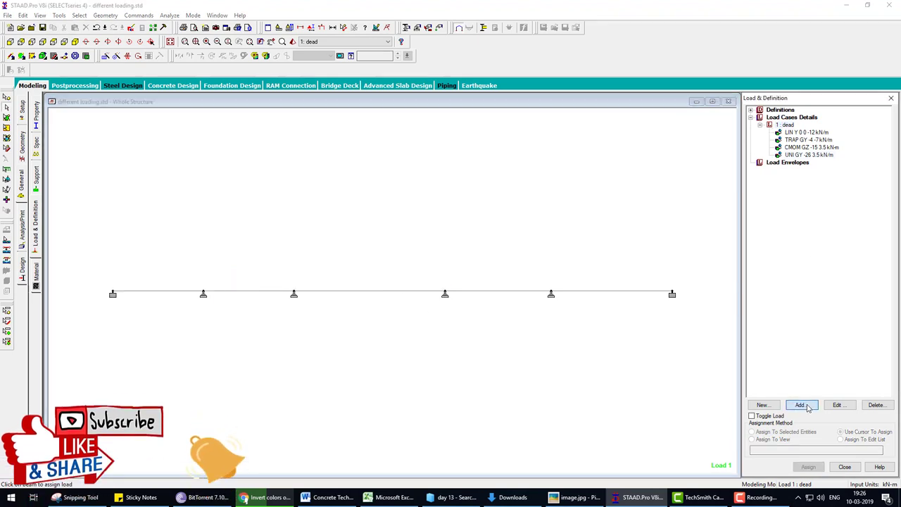
pyautogui.click(800, 405)
pyautogui.click(253, 132)
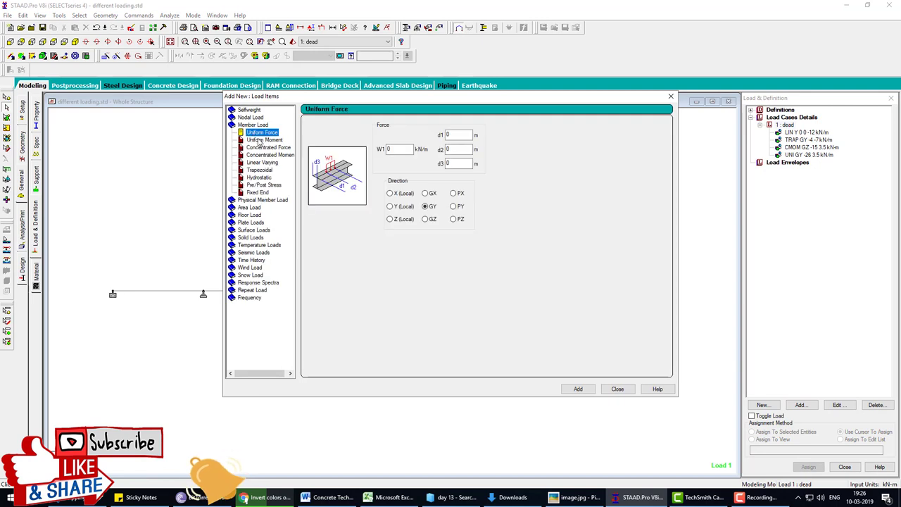
pyautogui.click(265, 141)
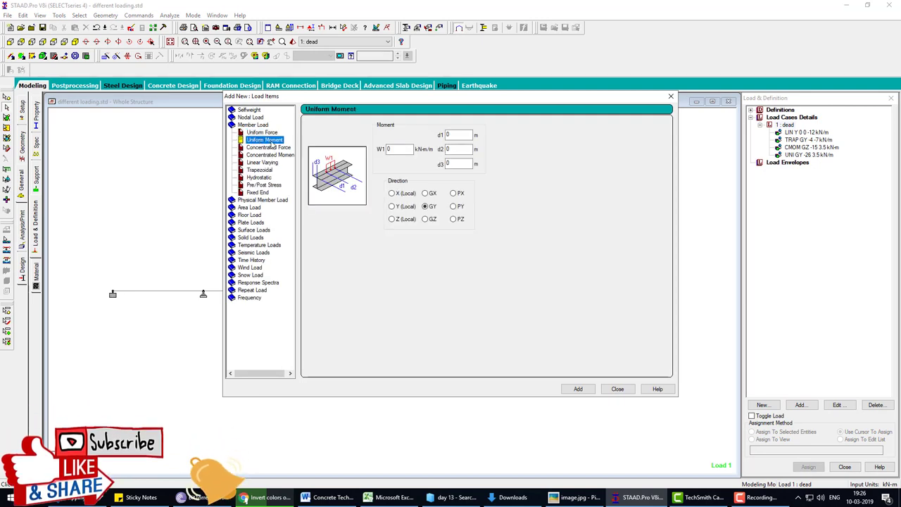
pyautogui.click(273, 133)
pyautogui.moveTo(395, 149); pyautogui.dragTo(299, 157)
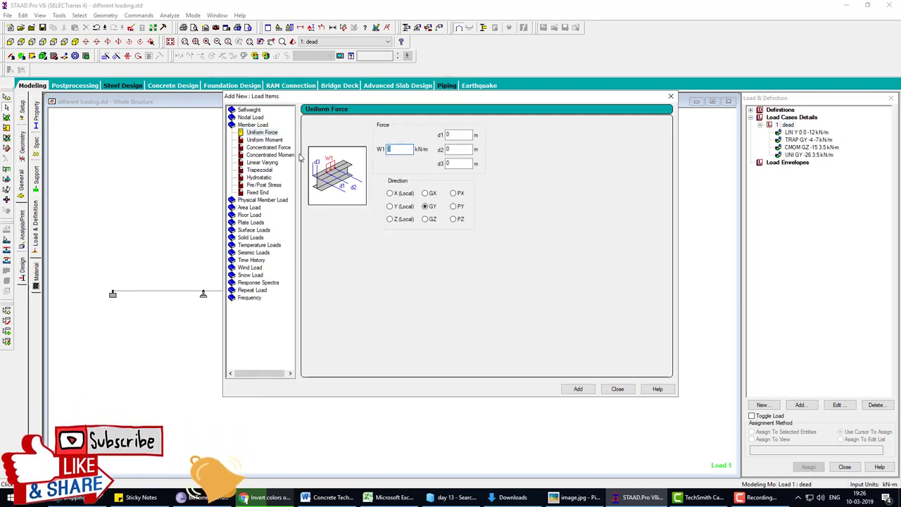
pyautogui.write('-26')
pyautogui.doubleClick(449, 135)
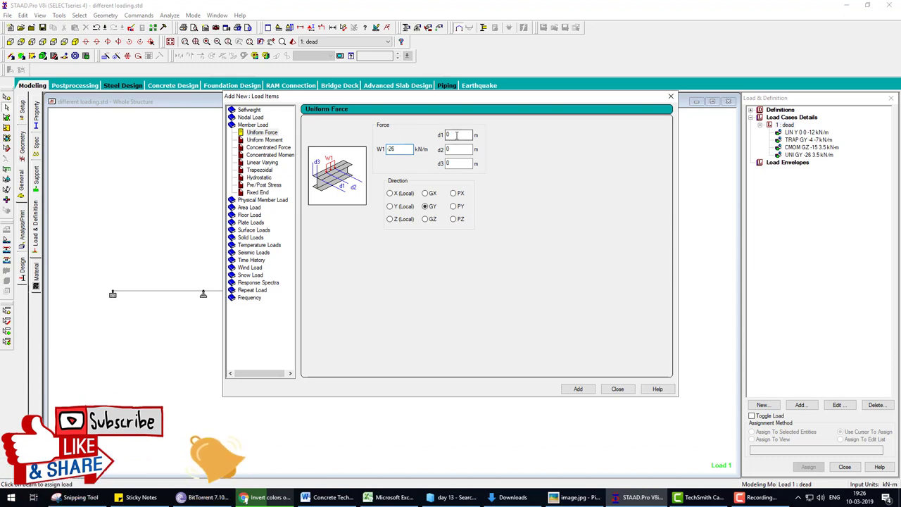
pyautogui.write('1.5')
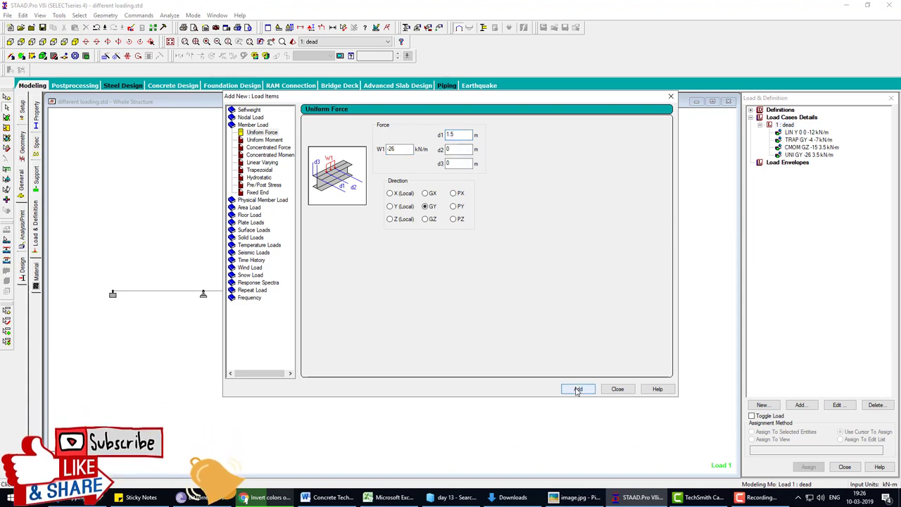
pyautogui.click(576, 389)
pyautogui.click(616, 388)
# Assign the uniform force with d1 of 1.5 m to the beam's fourth span
pyautogui.click(783, 163)
pyautogui.click(813, 465)
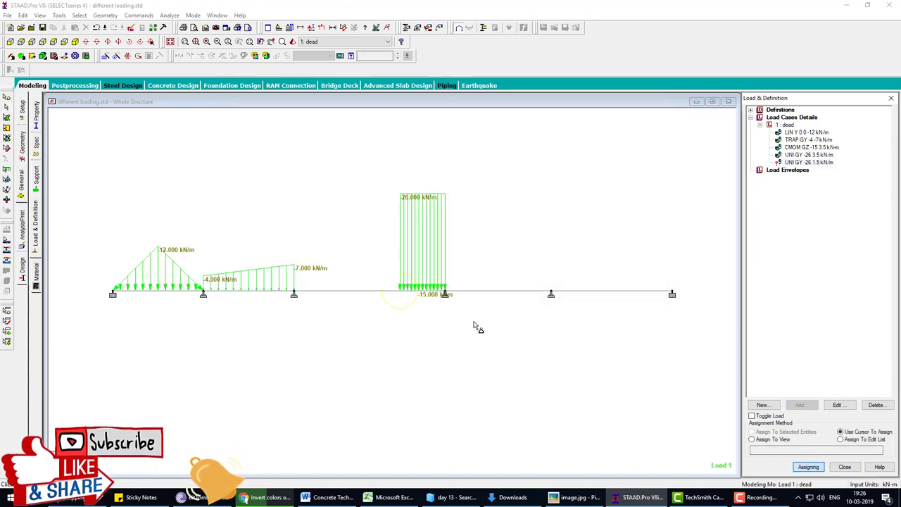
pyautogui.click(481, 295)
pyautogui.press('Escape')
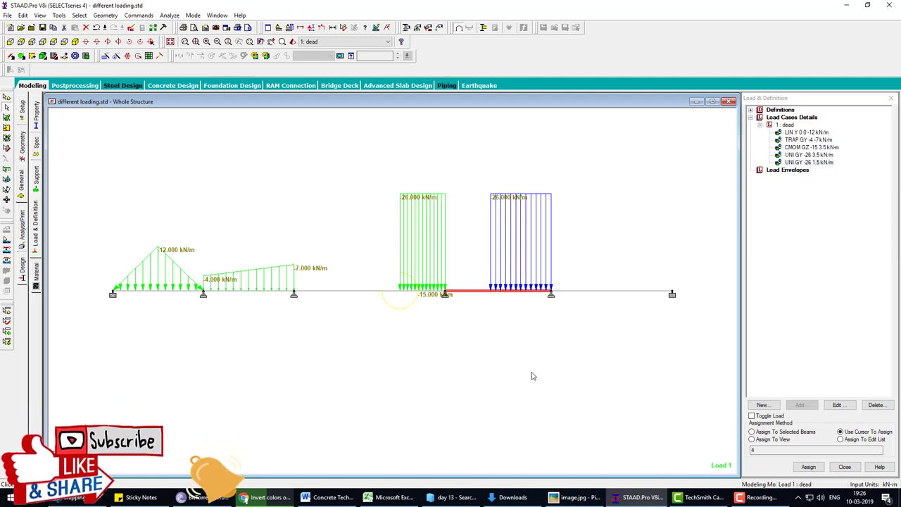
# Compare the uniform load's position on the fourth span with the reference diagram
pyautogui.click(507, 353)
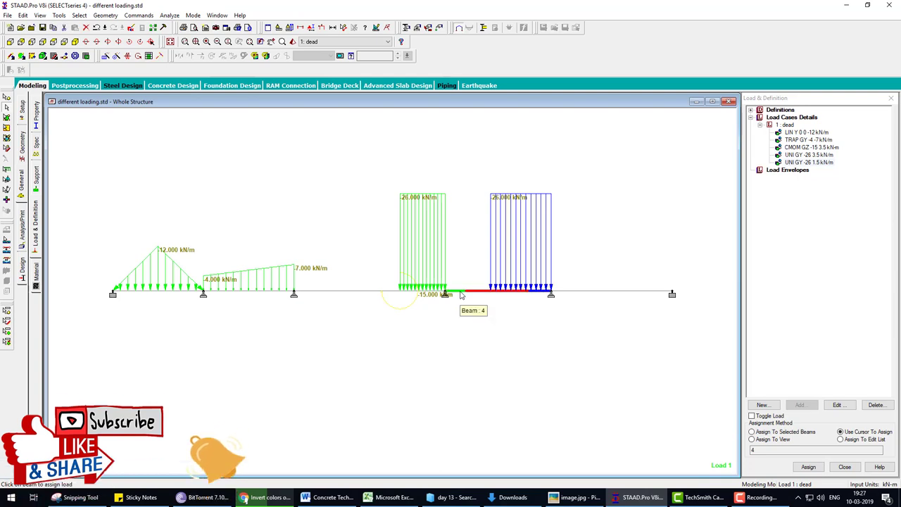
pyautogui.click(574, 497)
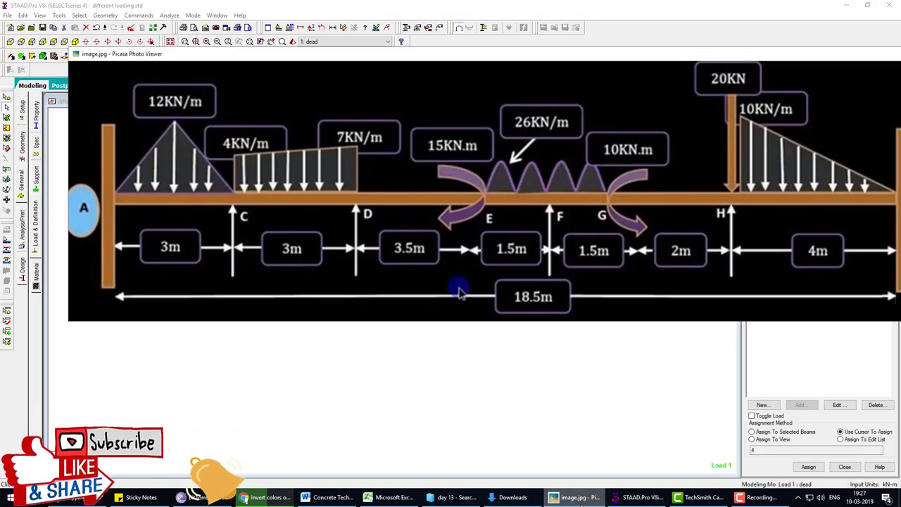
pyautogui.click(580, 503)
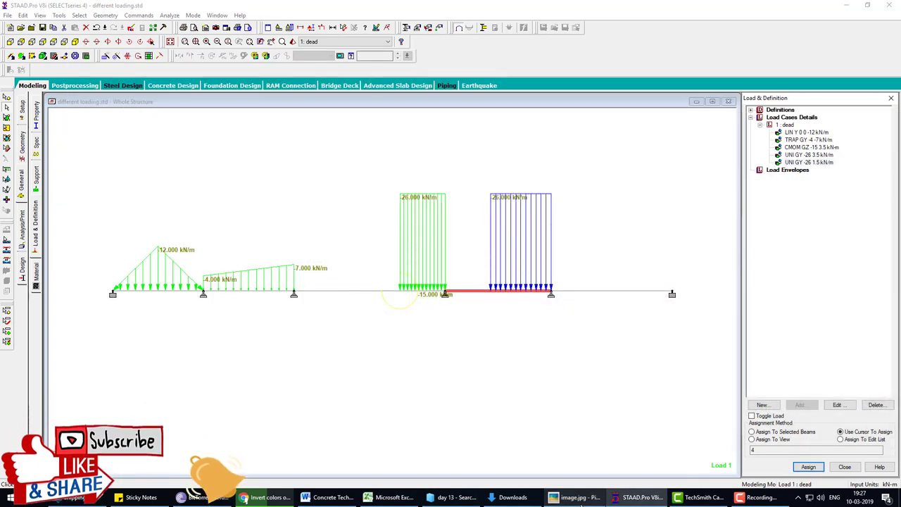
pyautogui.click(579, 498)
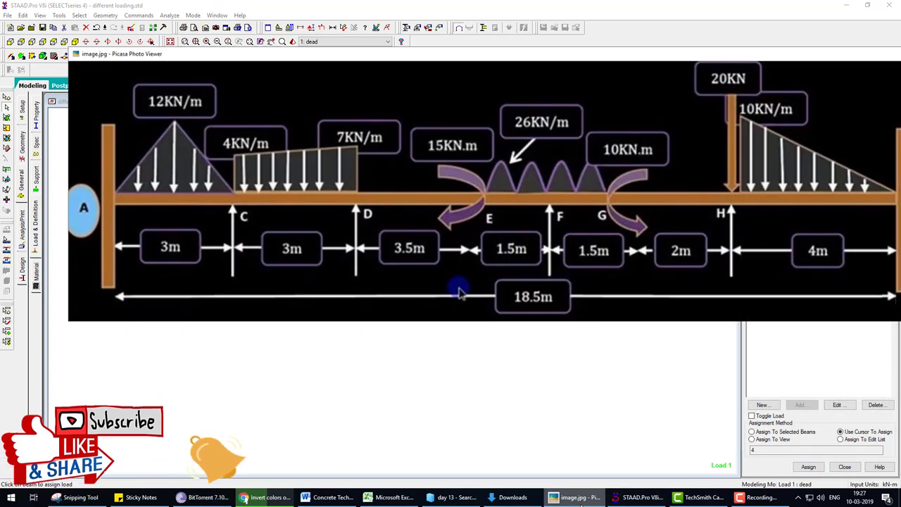
pyautogui.click(458, 288)
# Review the definition of the uniform force with d1 of 1.5 m and delete it from the dead case
pyautogui.doubleClick(810, 162)
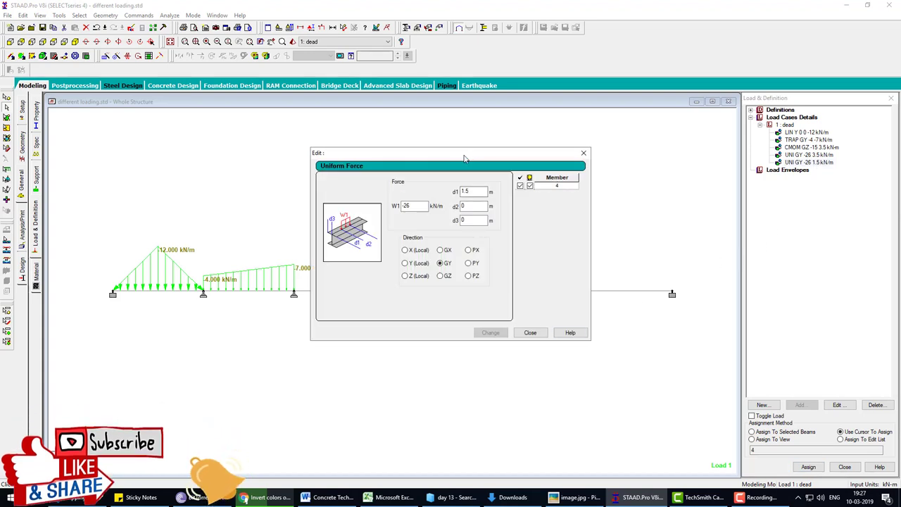
pyautogui.moveTo(465, 157); pyautogui.dragTo(715, 95)
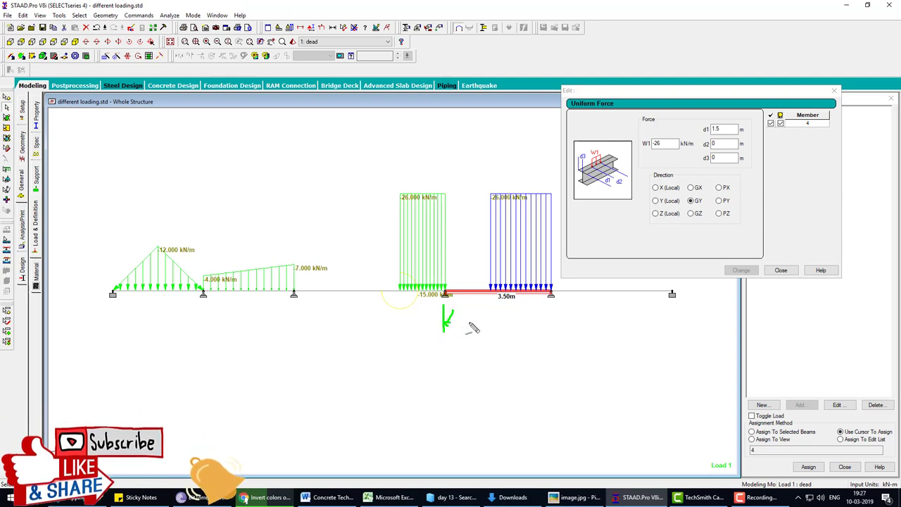
pyautogui.moveTo(487, 319)
pyautogui.mouseDown()
pyautogui.moveTo(495, 338)
pyautogui.moveTo(484, 353)
pyautogui.mouseUp()
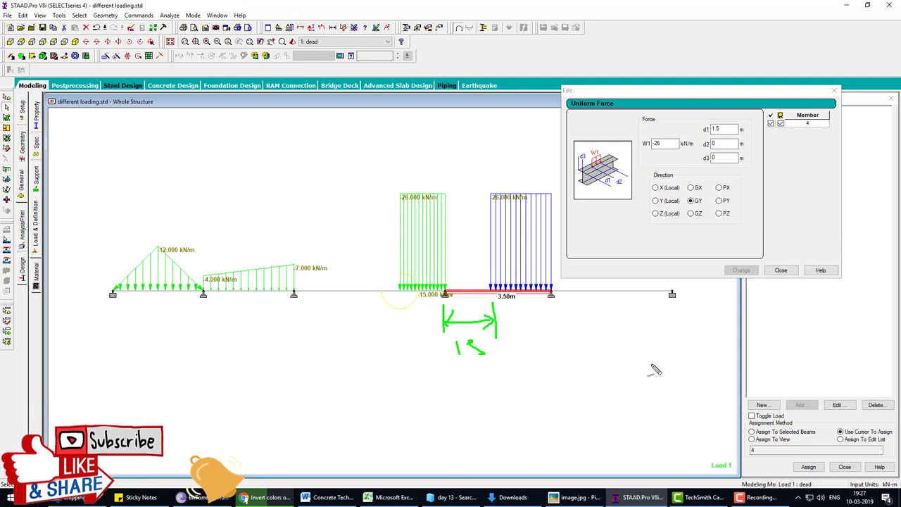
pyautogui.press('Escape')
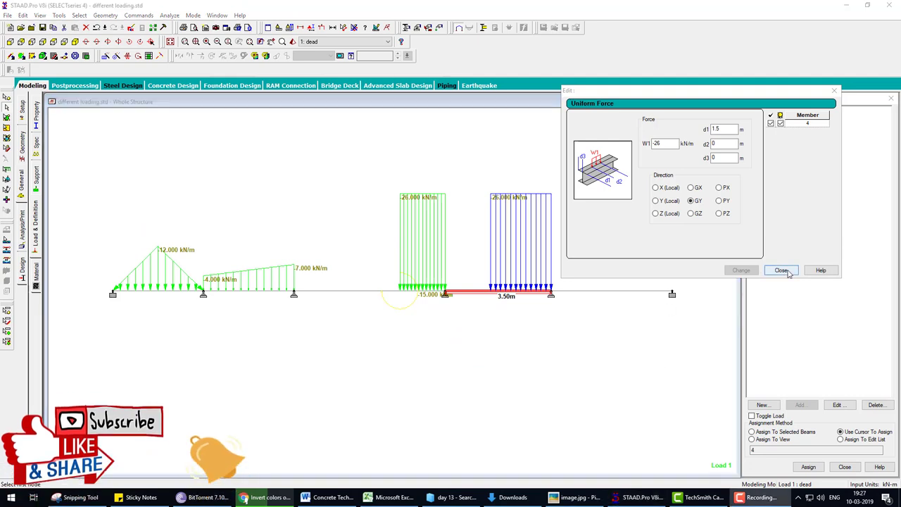
pyautogui.click(782, 270)
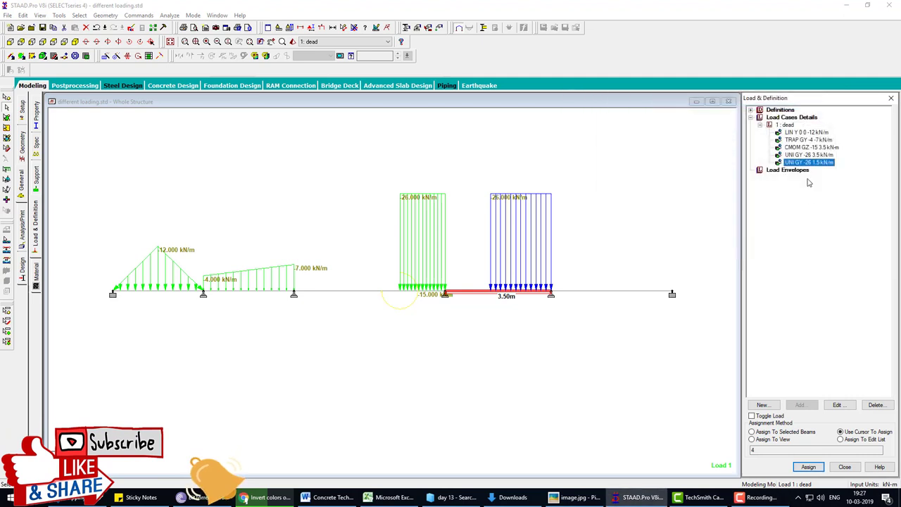
pyautogui.press('Delete')
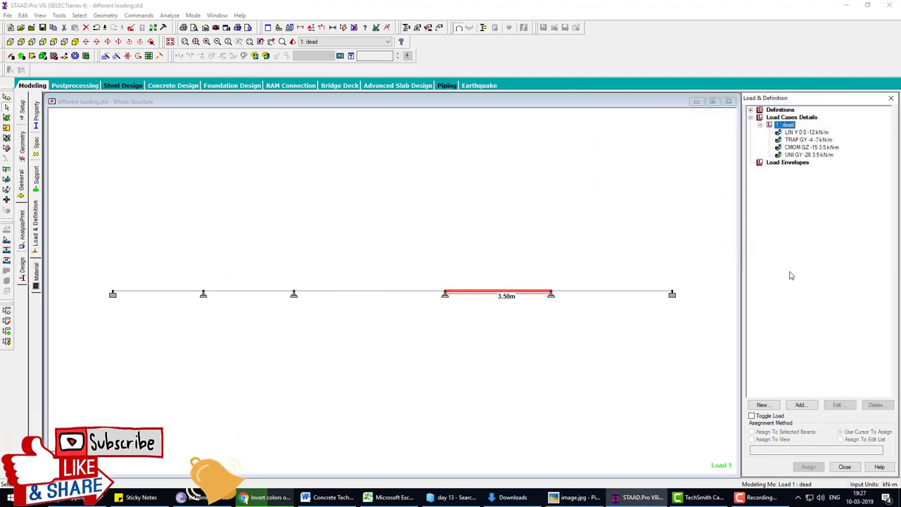
# Add a uniform force of -26 kN/m in direction GY with d1 of 0 and d2 of 1.5 m to the dead case
pyautogui.click(800, 405)
pyautogui.click(253, 125)
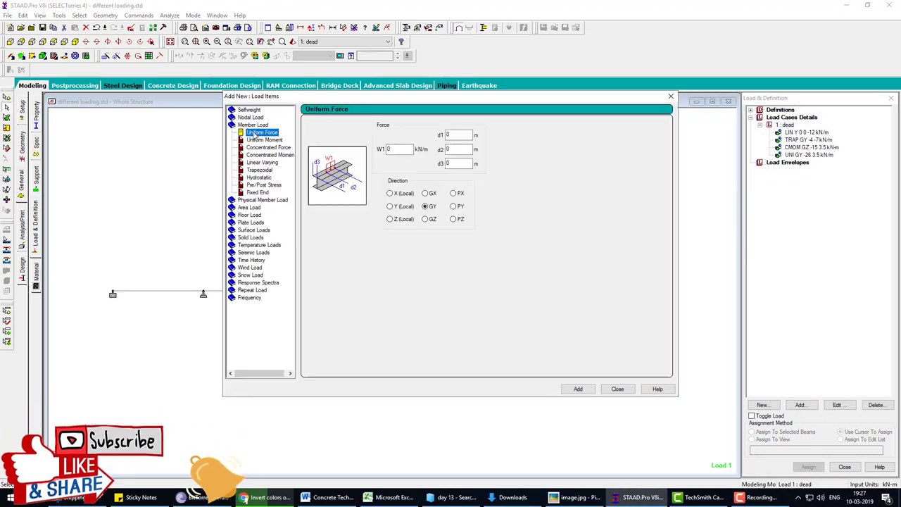
pyautogui.doubleClick(399, 149)
pyautogui.write('-26')
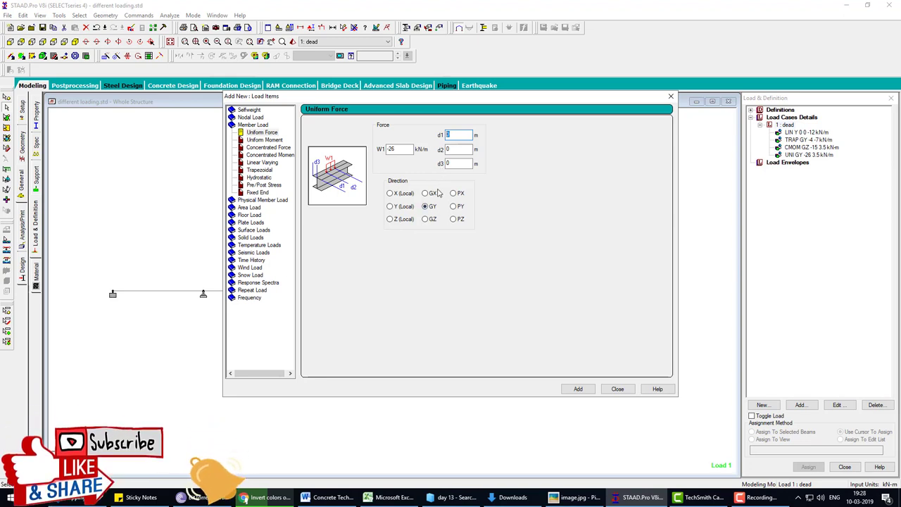
pyautogui.click(459, 134)
pyautogui.doubleClick(465, 149)
pyautogui.write('1.5')
pyautogui.click(578, 388)
pyautogui.click(618, 389)
# Assign the uniform force with d2 of 1.5 m to the beam's fourth span
pyautogui.click(812, 163)
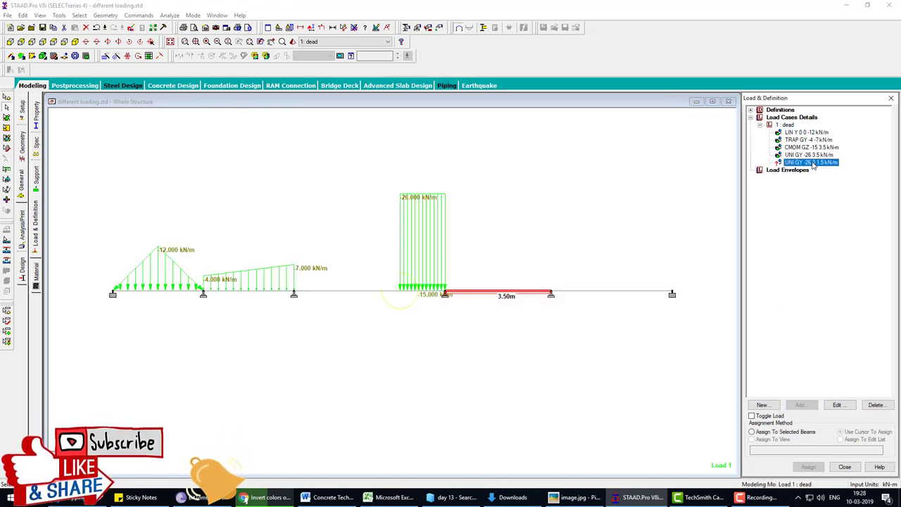
pyautogui.click(809, 468)
pyautogui.click(497, 294)
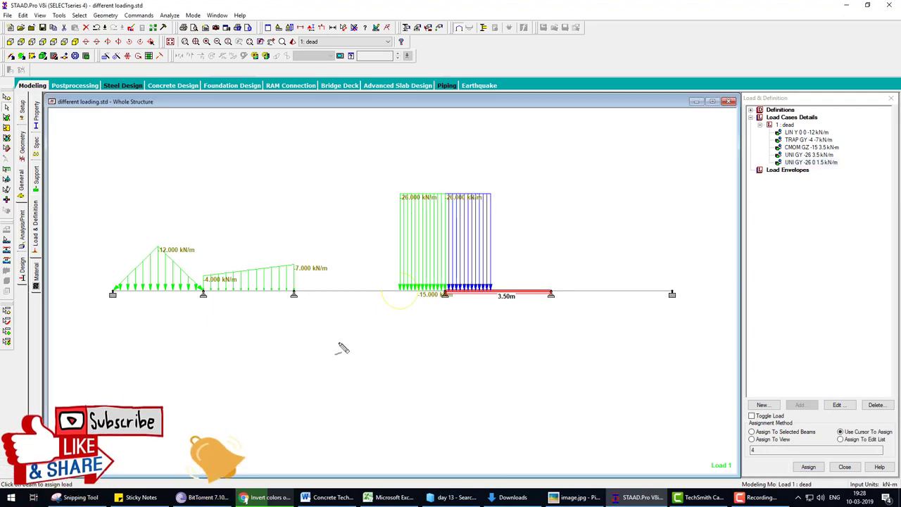
pyautogui.moveTo(338, 341); pyautogui.dragTo(359, 375)
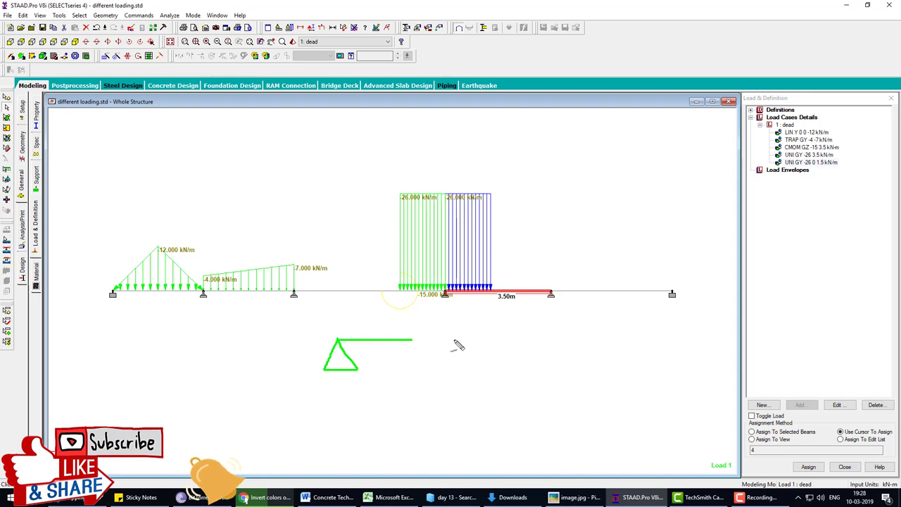
pyautogui.moveTo(574, 335)
pyautogui.mouseDown()
pyautogui.moveTo(598, 367)
pyautogui.moveTo(576, 337)
pyautogui.mouseUp()
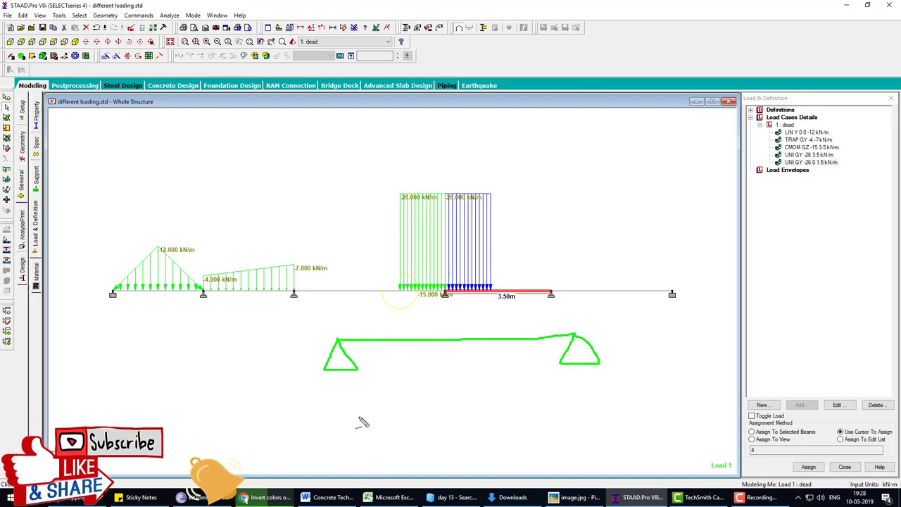
pyautogui.moveTo(348, 410)
pyautogui.mouseDown()
pyautogui.moveTo(356, 421)
pyautogui.moveTo(503, 422)
pyautogui.mouseUp()
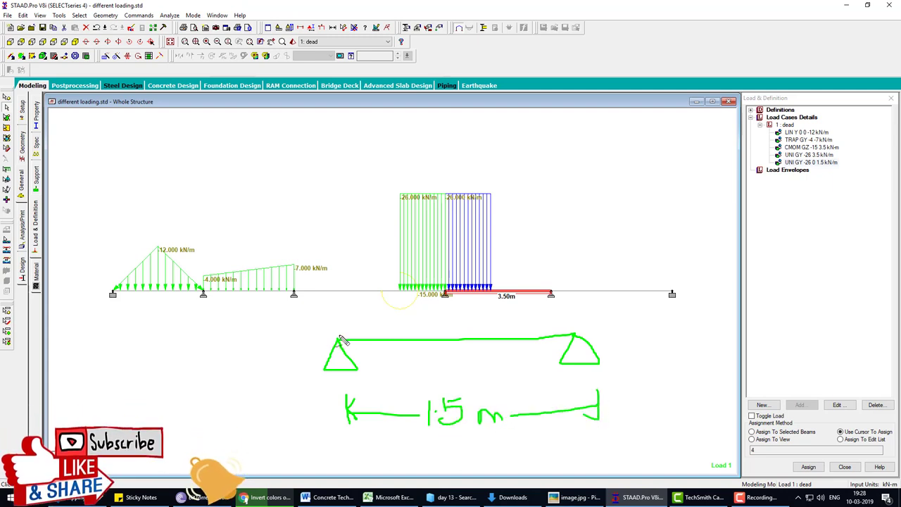
pyautogui.moveTo(332, 317)
pyautogui.mouseDown()
pyautogui.moveTo(333, 331)
pyautogui.moveTo(363, 323)
pyautogui.mouseUp()
pyautogui.moveTo(364, 317)
pyautogui.mouseDown()
pyautogui.moveTo(364, 330)
pyautogui.moveTo(352, 314)
pyautogui.mouseUp()
pyautogui.moveTo(357, 303); pyautogui.dragTo(358, 313)
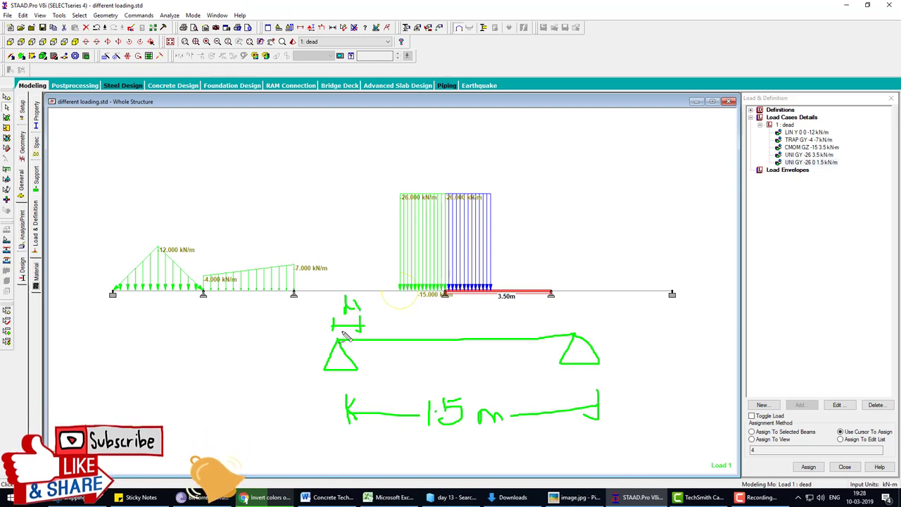
pyautogui.moveTo(458, 311); pyautogui.dragTo(444, 290)
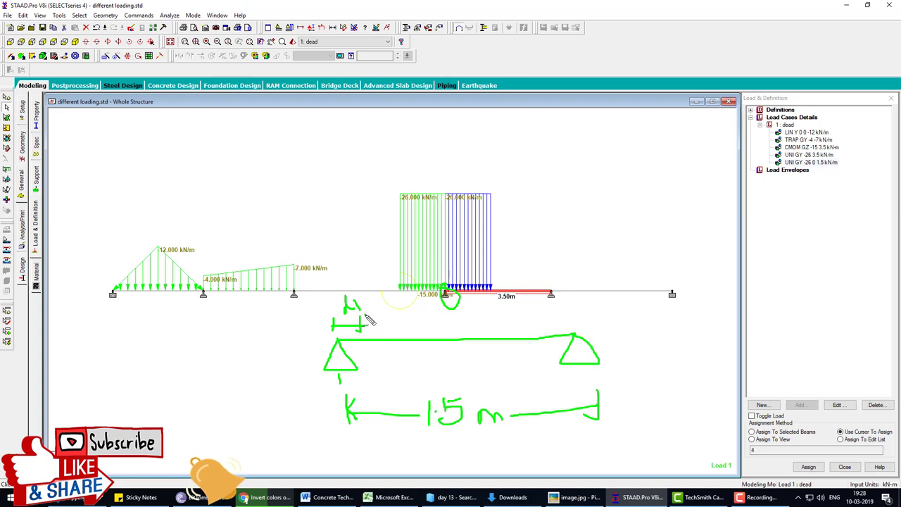
pyautogui.moveTo(376, 315)
pyautogui.mouseDown()
pyautogui.moveTo(377, 331)
pyautogui.moveTo(445, 326)
pyautogui.mouseUp()
pyautogui.moveTo(445, 320); pyautogui.dragTo(445, 331)
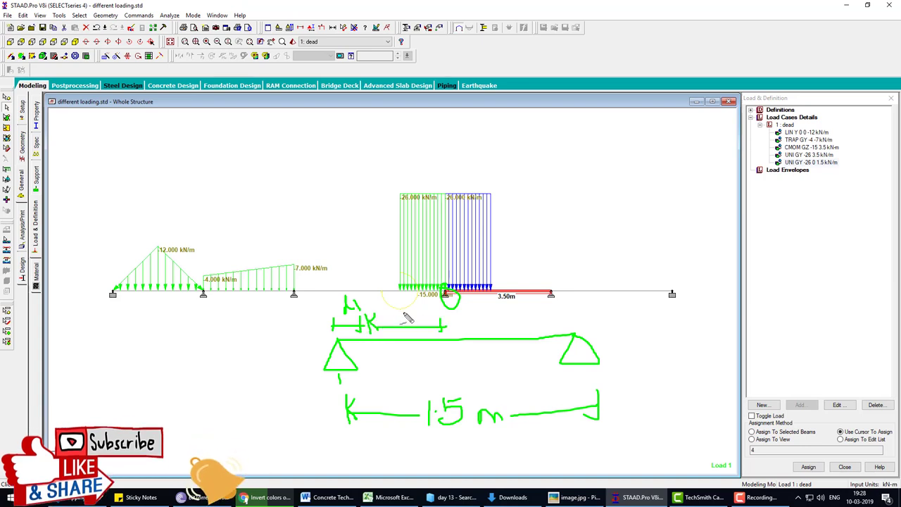
pyautogui.press('Escape')
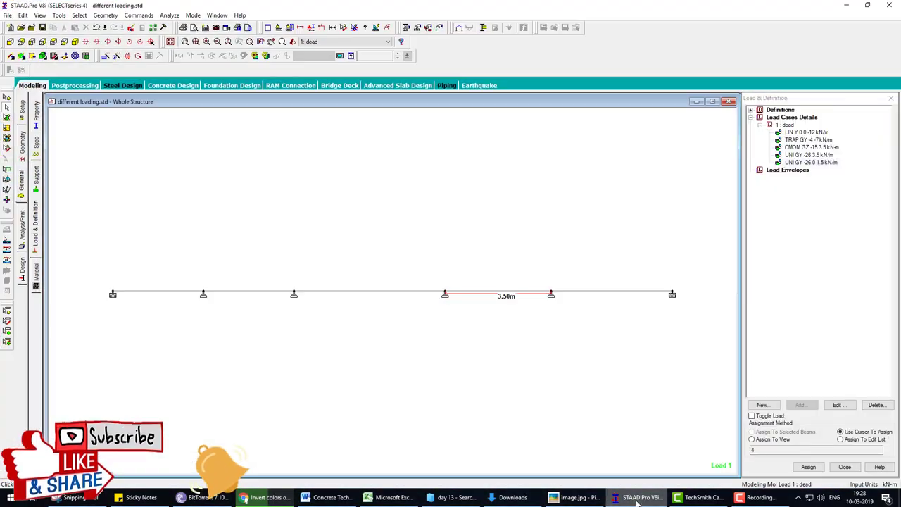
# Add a concentrated moment of 10 kNm in direction GZ with d1 of 1.5 m to the dead case, following the reference diagram
pyautogui.click(583, 497)
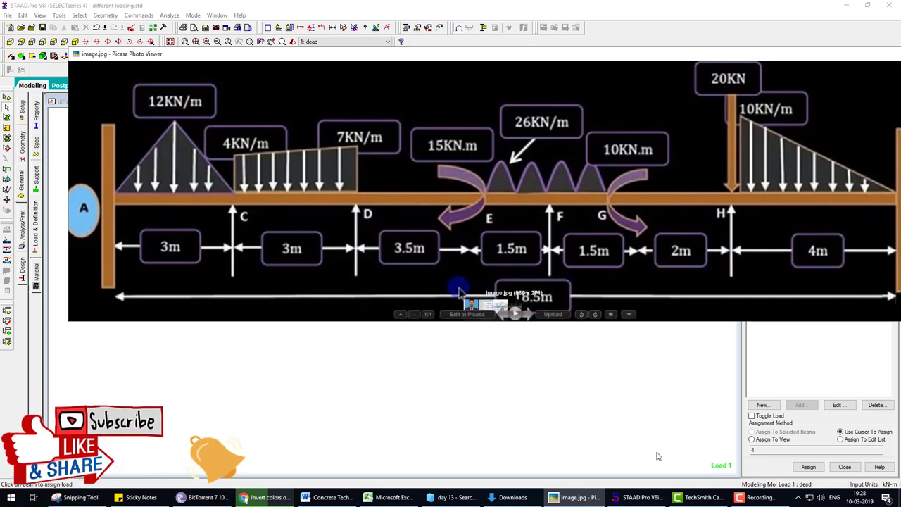
pyautogui.press('Escape')
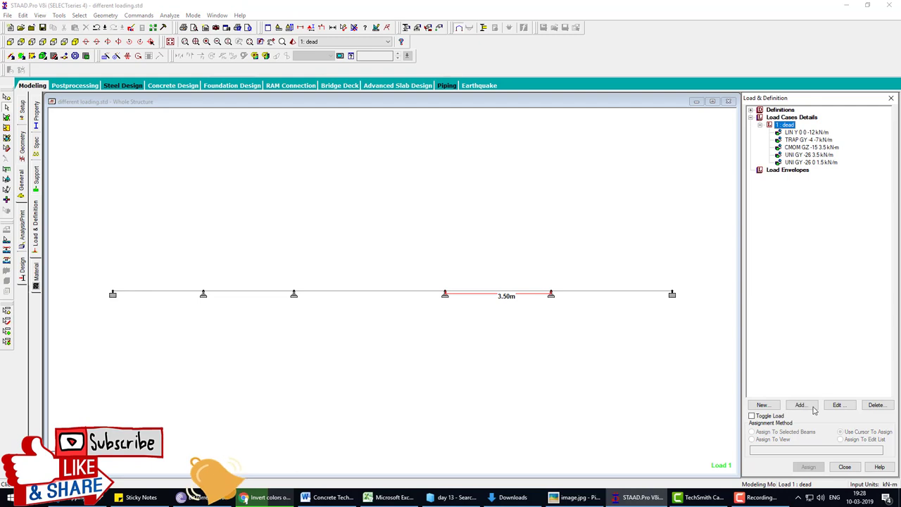
pyautogui.press('Return')
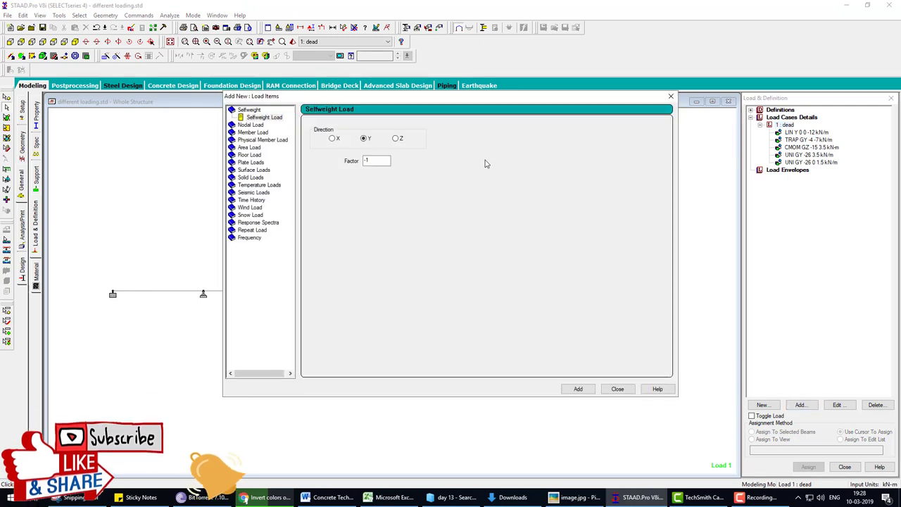
pyautogui.click(259, 134)
pyautogui.click(270, 155)
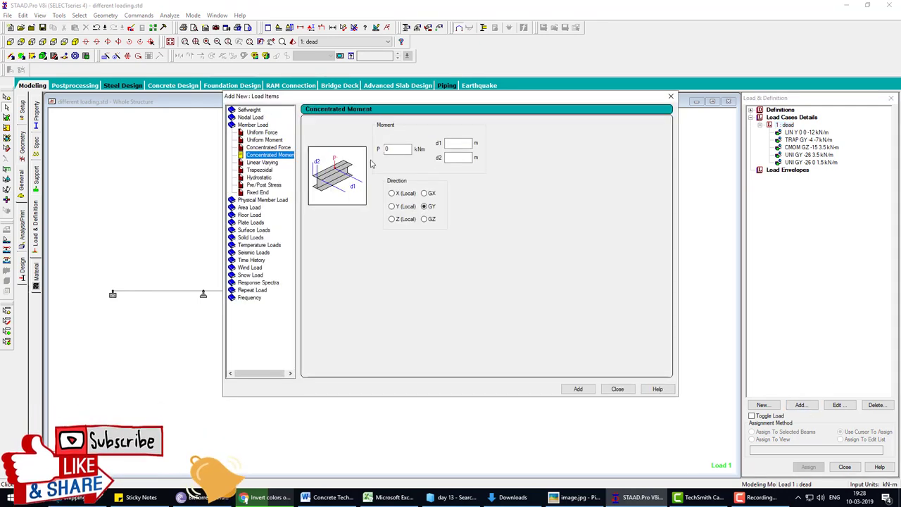
pyautogui.click(391, 150)
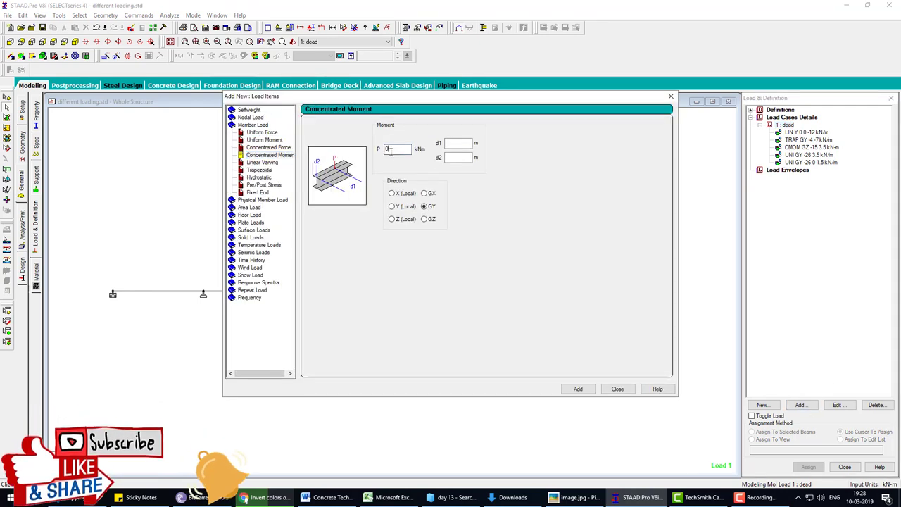
pyautogui.click(572, 498)
pyautogui.click(572, 498)
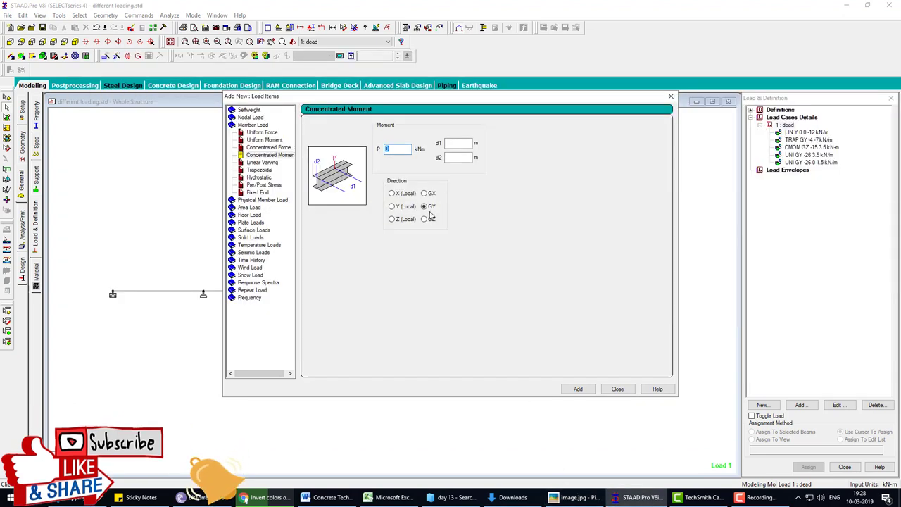
pyautogui.write('10')
pyautogui.click(425, 220)
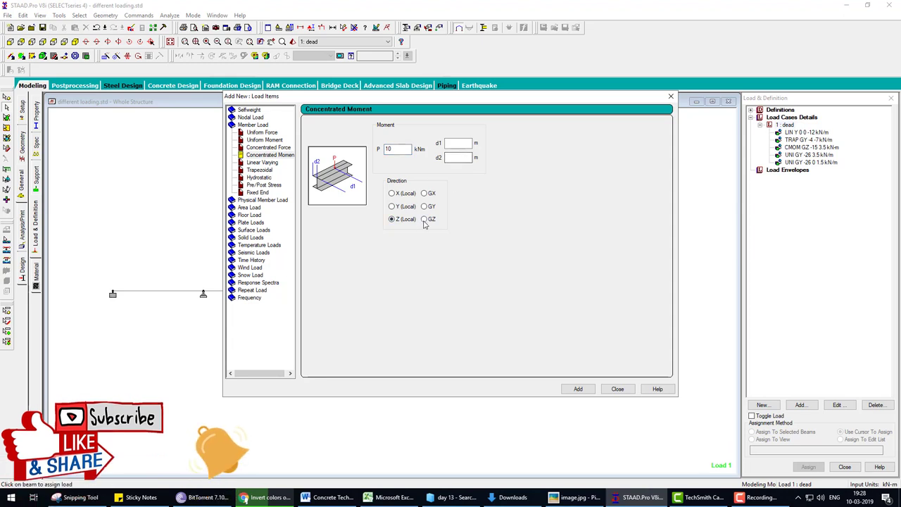
pyautogui.click(457, 146)
pyautogui.write('1.5')
pyautogui.click(572, 389)
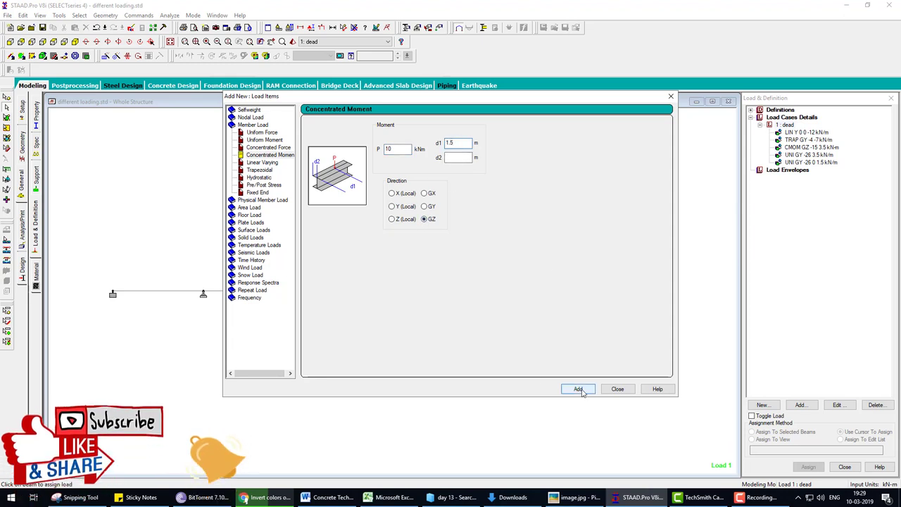
pyautogui.click(616, 389)
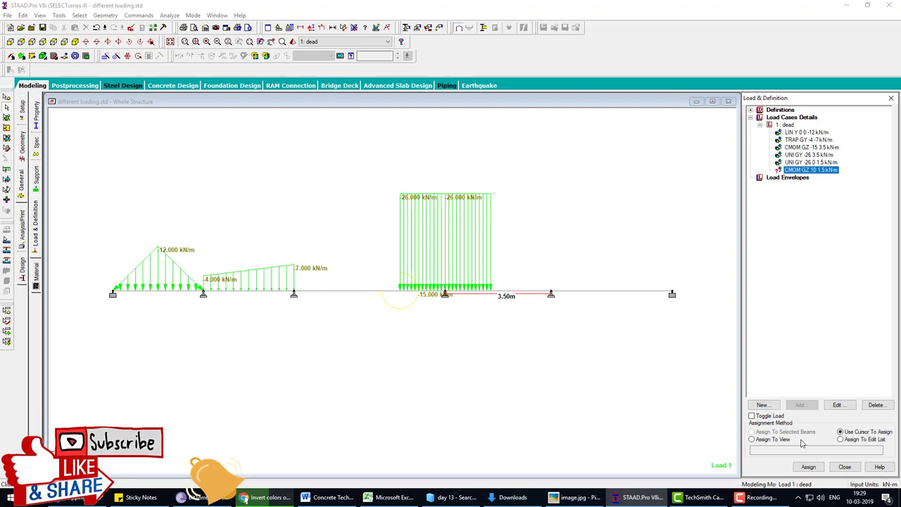
# Assign the 10 kNm concentrated moment to the beam's fourth span and check it against the reference diagram
pyautogui.click(807, 466)
pyautogui.click(521, 294)
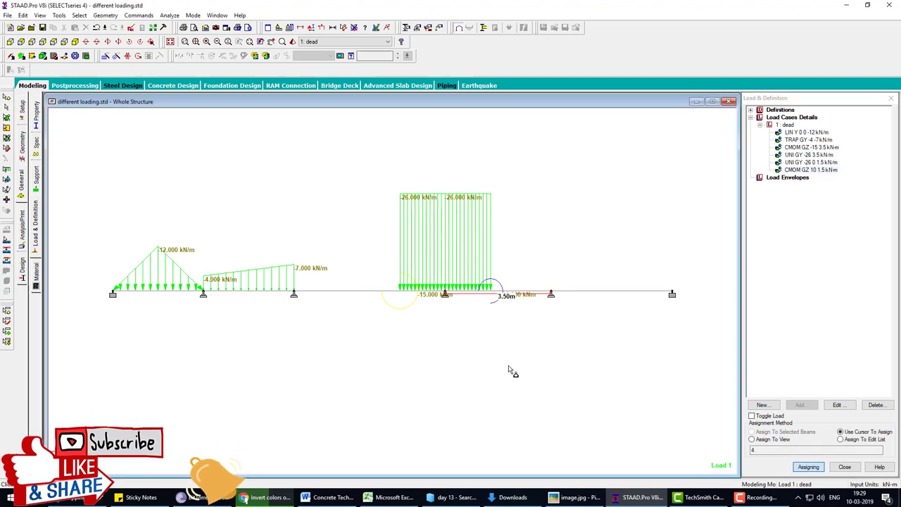
pyautogui.click(577, 498)
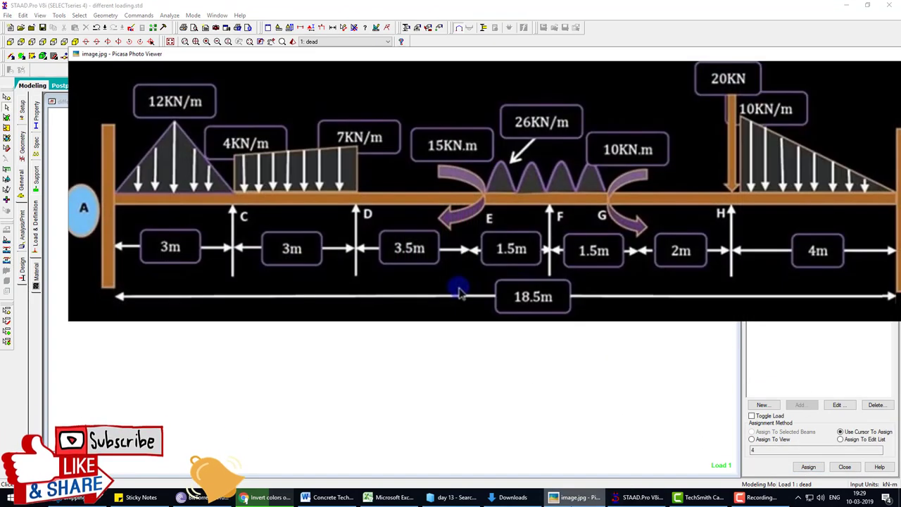
pyautogui.click(576, 497)
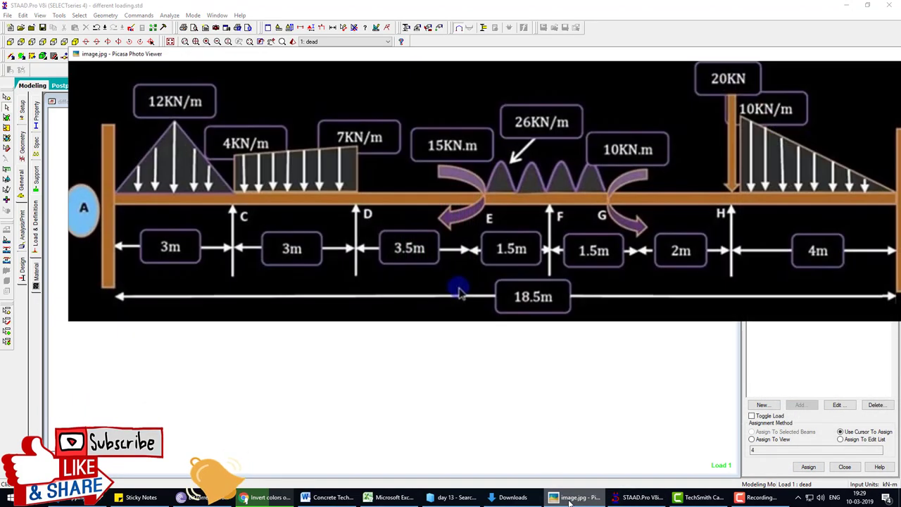
pyautogui.click(572, 497)
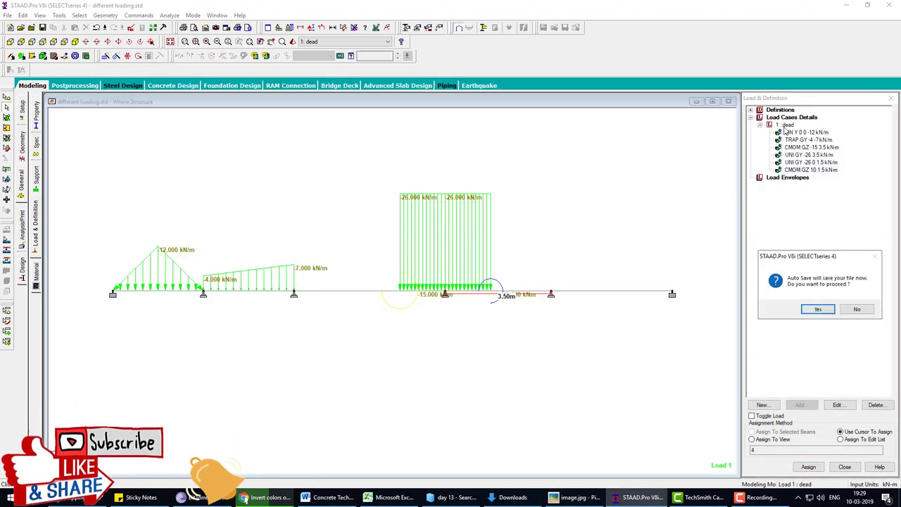
# Accept the auto save and add a nodal load with Fy of -20 kN to the dead case
pyautogui.click(819, 309)
pyautogui.click(393, 261)
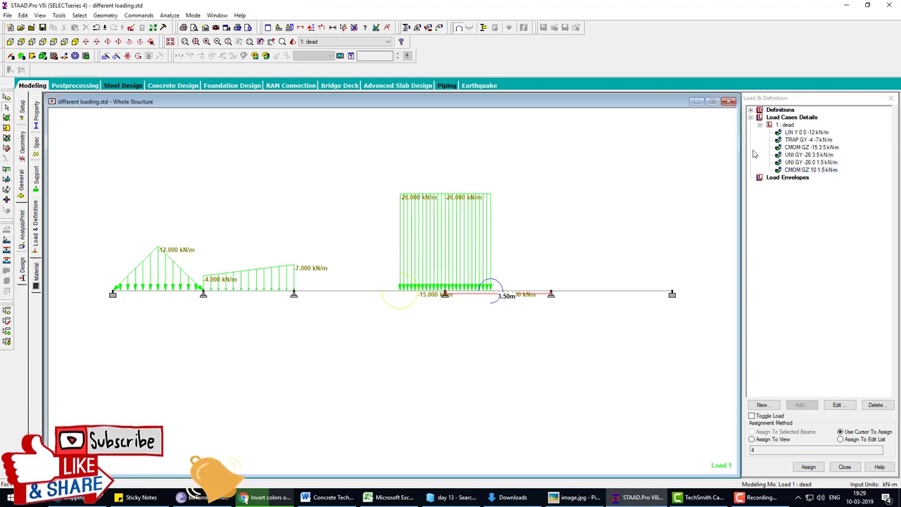
pyautogui.click(786, 125)
pyautogui.click(801, 405)
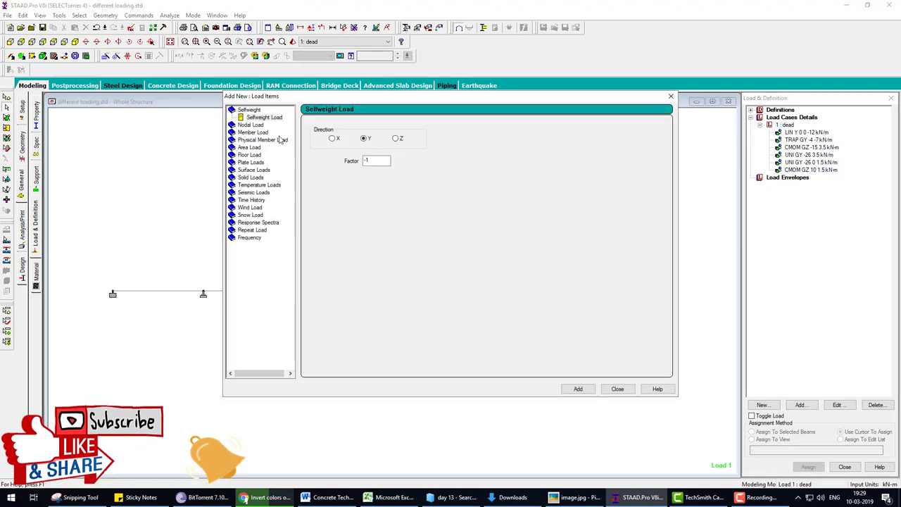
pyautogui.click(563, 497)
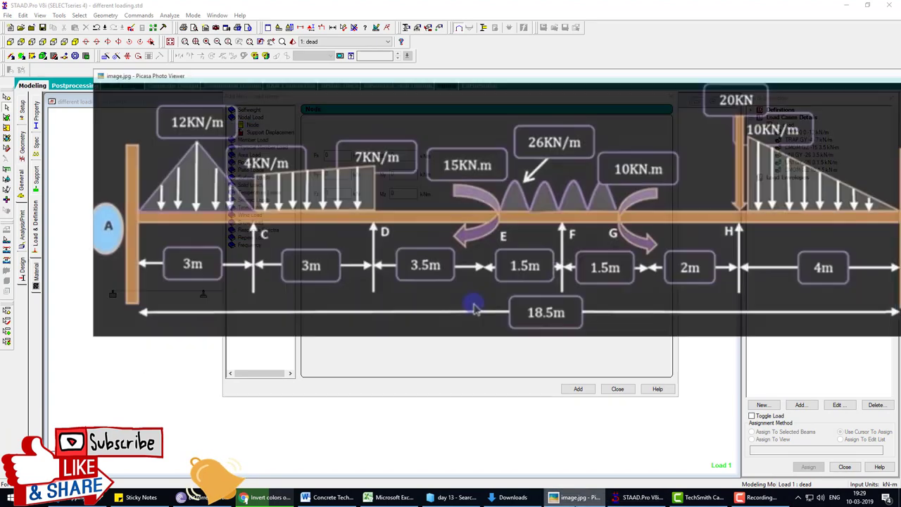
pyautogui.hotkey('alt', 'Tab')
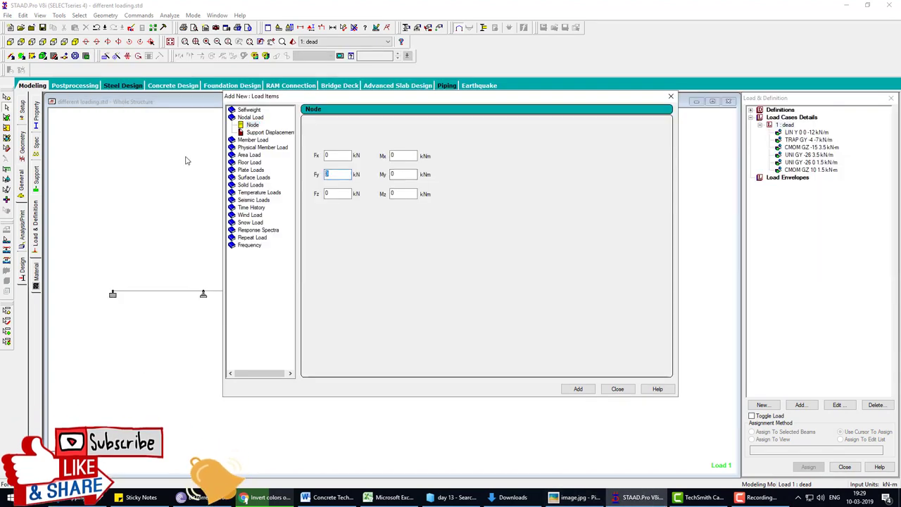
pyautogui.click(578, 388)
pyautogui.click(618, 388)
# Assign the -20 kN nodal load to the support between the fourth and fifth spans and check the reference diagram
pyautogui.click(798, 178)
pyautogui.click(809, 467)
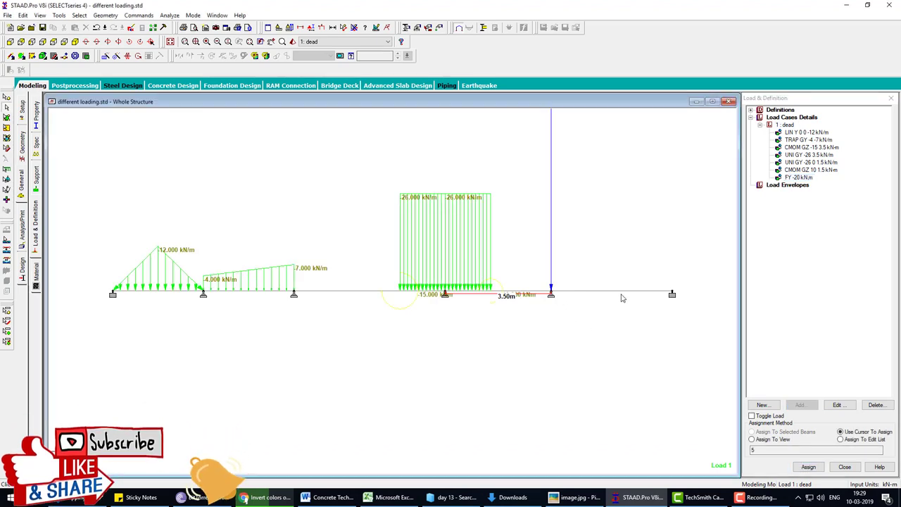
pyautogui.click(580, 499)
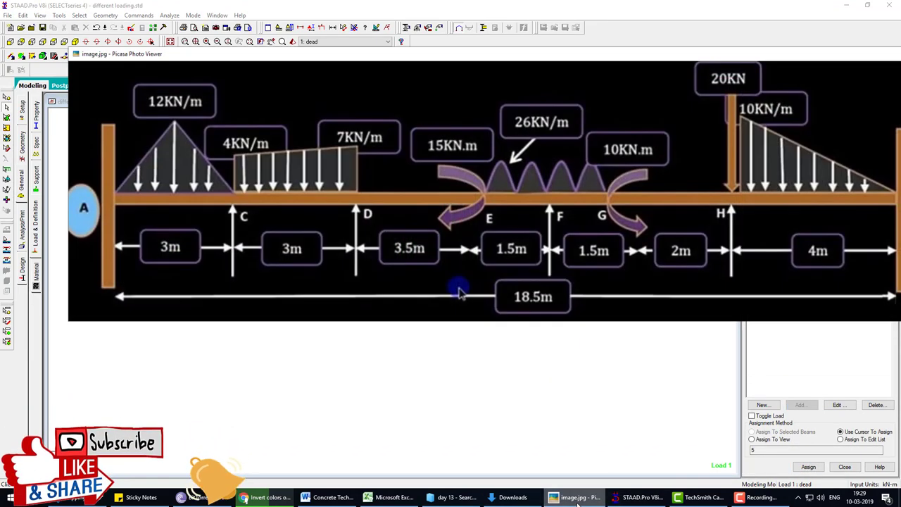
pyautogui.click(680, 345)
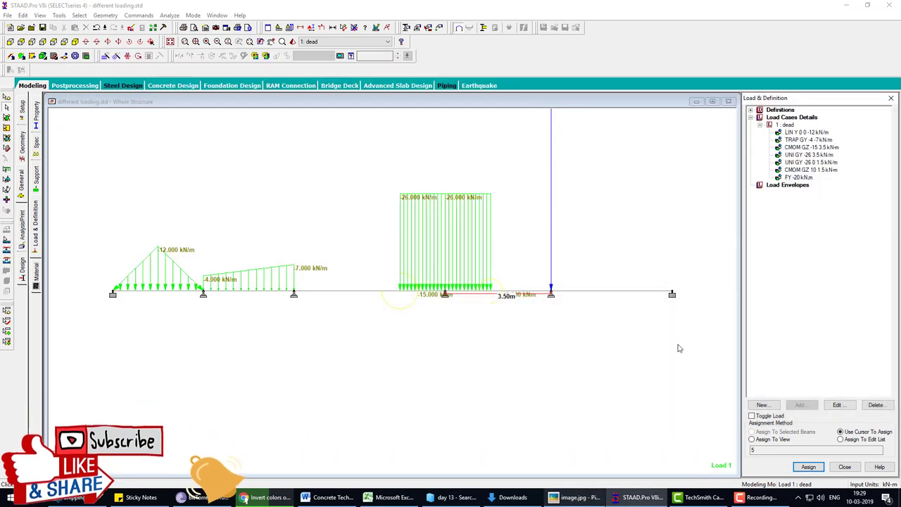
# Add a trapezoidal member load in direction GY with W1 of -10 kN/m and W2 of 0 to the dead case
pyautogui.click(787, 125)
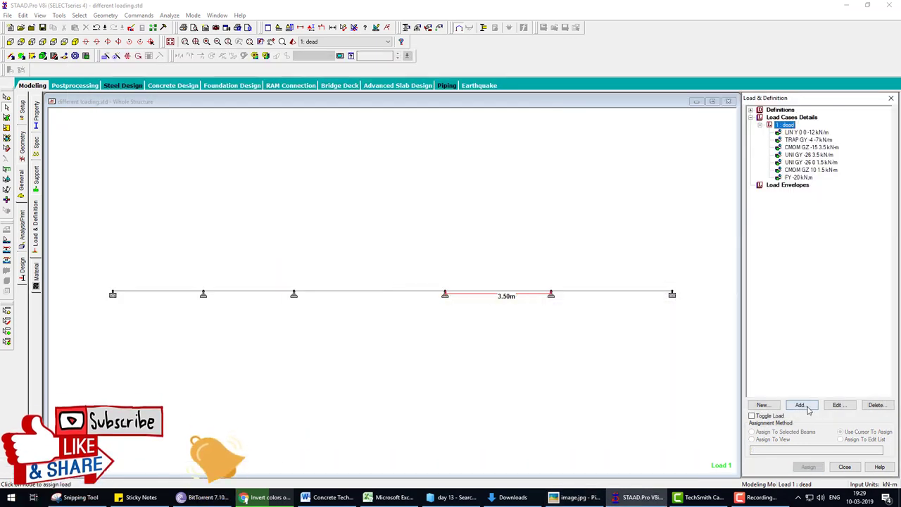
pyautogui.click(800, 405)
pyautogui.click(258, 132)
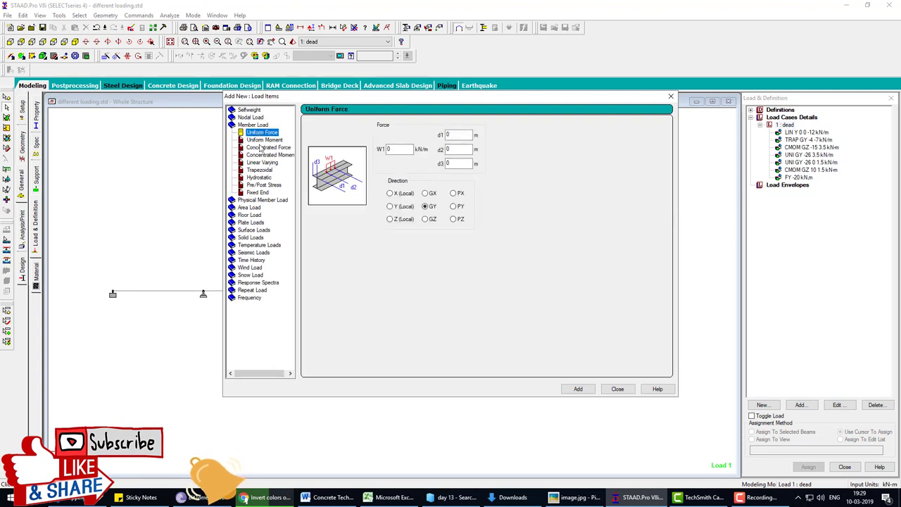
pyautogui.click(262, 163)
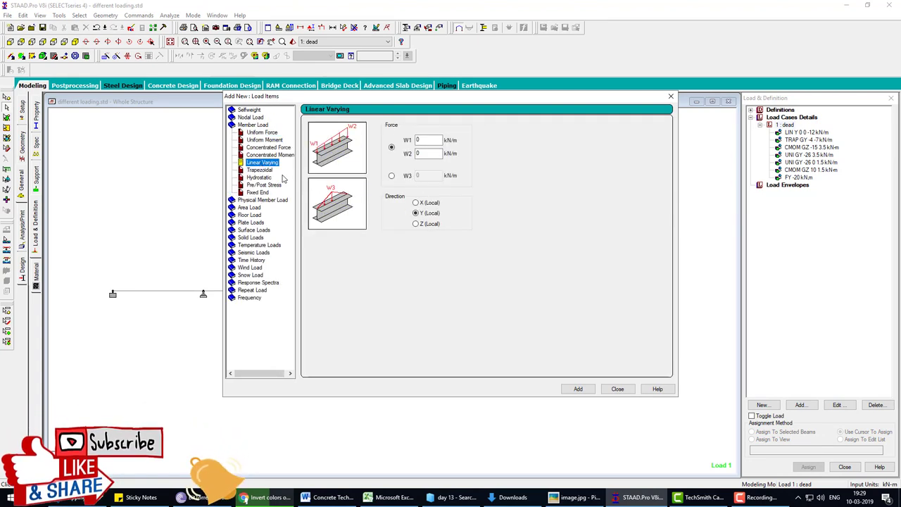
pyautogui.click(260, 171)
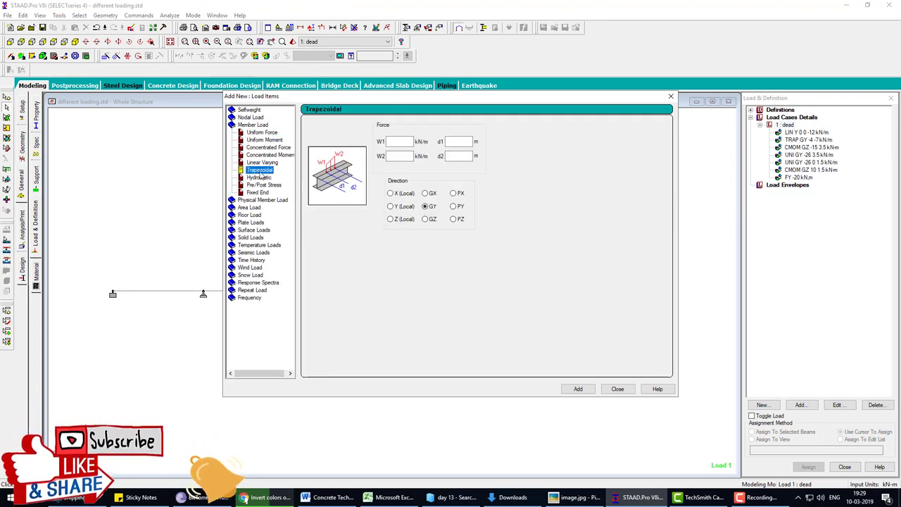
pyautogui.click(405, 142)
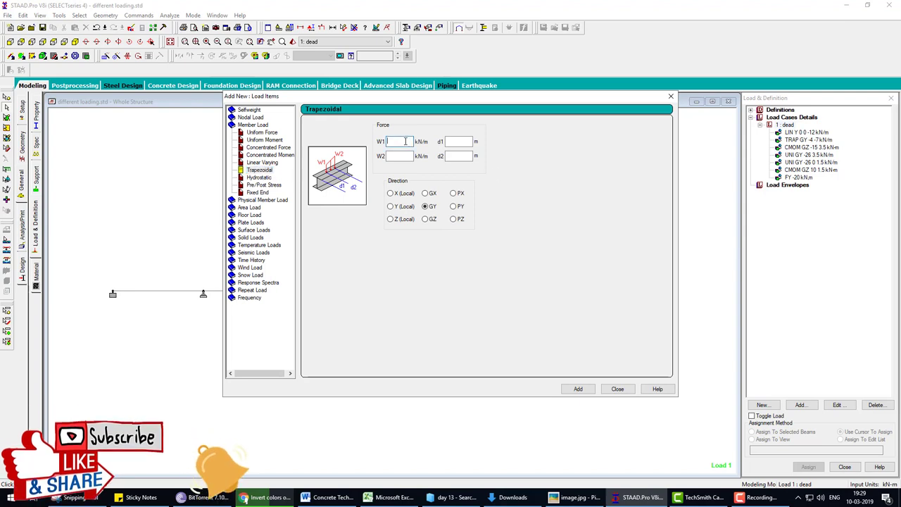
pyautogui.click(563, 499)
pyautogui.click(563, 499)
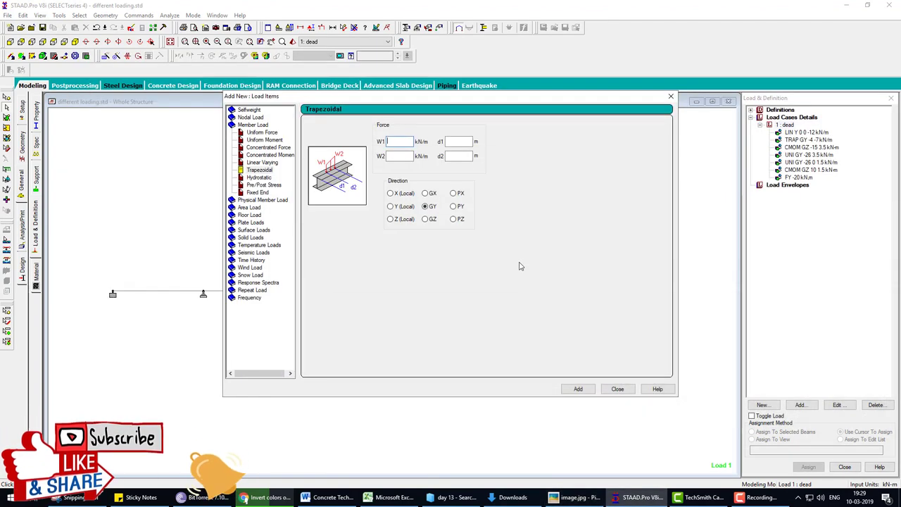
pyautogui.write('-10')
pyautogui.click(405, 157)
pyautogui.write('0')
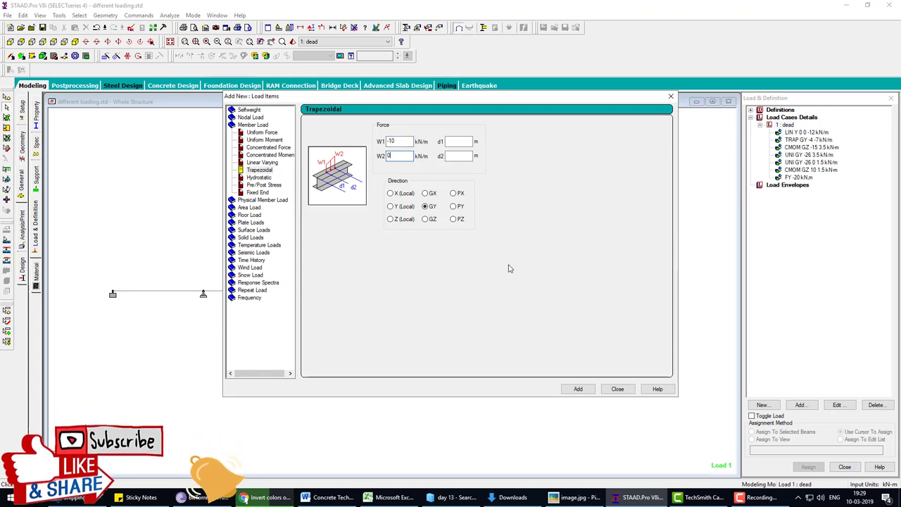
pyautogui.click(578, 389)
pyautogui.click(617, 389)
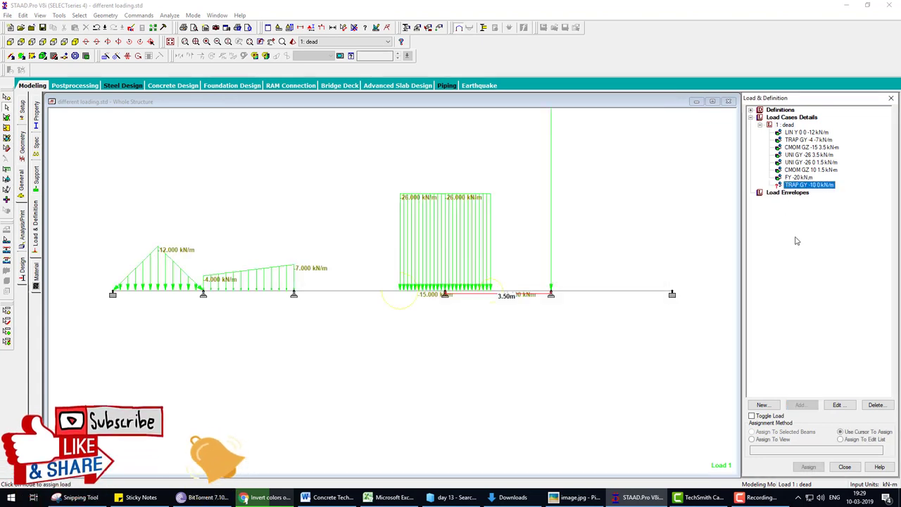
# Assign the -10 to 0 kN/m trapezoidal load to the beam's last span and compare the complete loading with the reference diagram
pyautogui.click(809, 467)
pyautogui.click(617, 294)
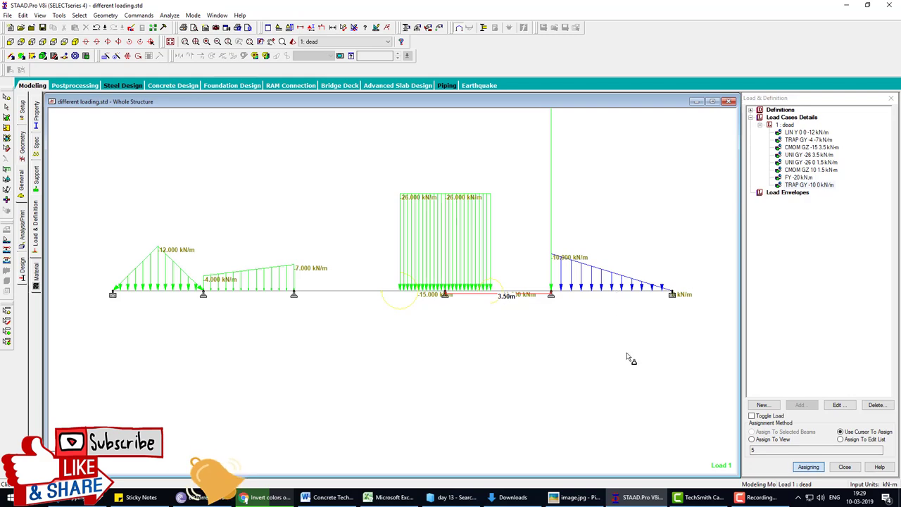
pyautogui.scroll(-3, 628, 354)
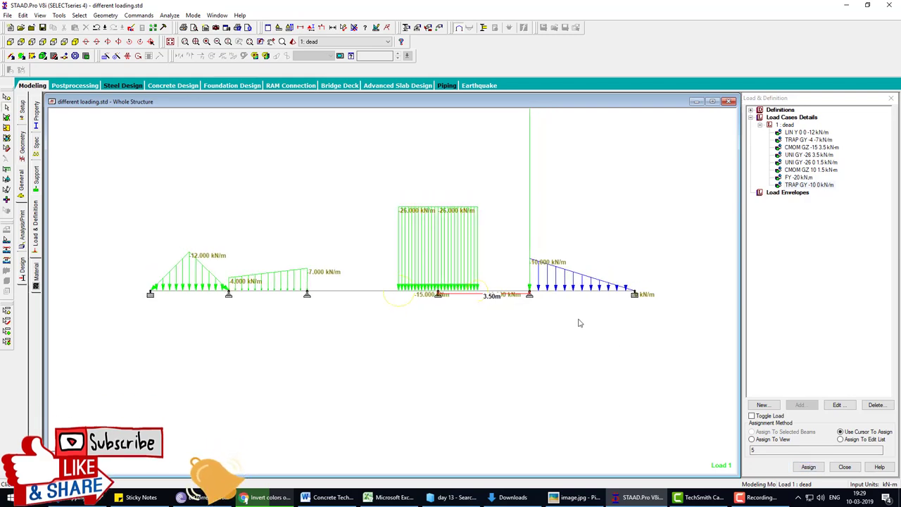
pyautogui.moveTo(562, 339); pyautogui.dragTo(522, 350, button='middle')
pyautogui.click(576, 499)
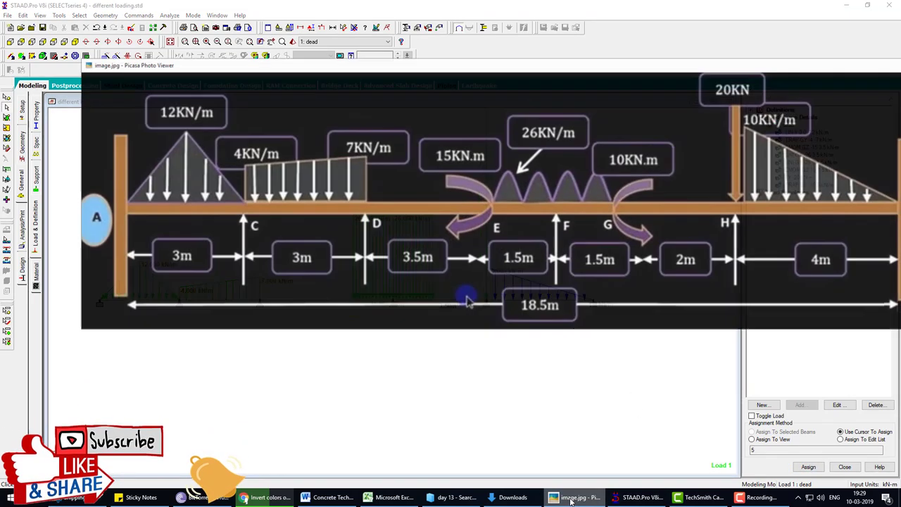
pyautogui.click(575, 500)
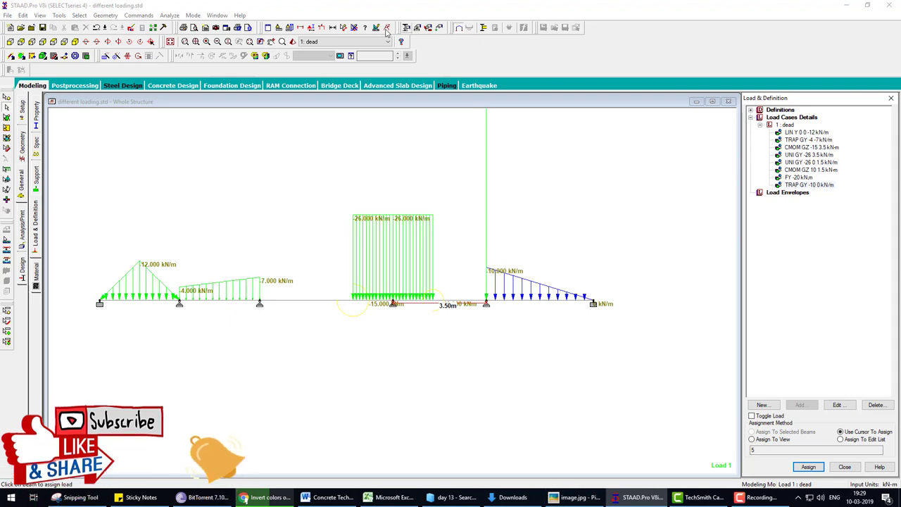
# Measure the distance between the beam's two fixed end supports and clear the displayed dimensions
pyautogui.click(297, 77)
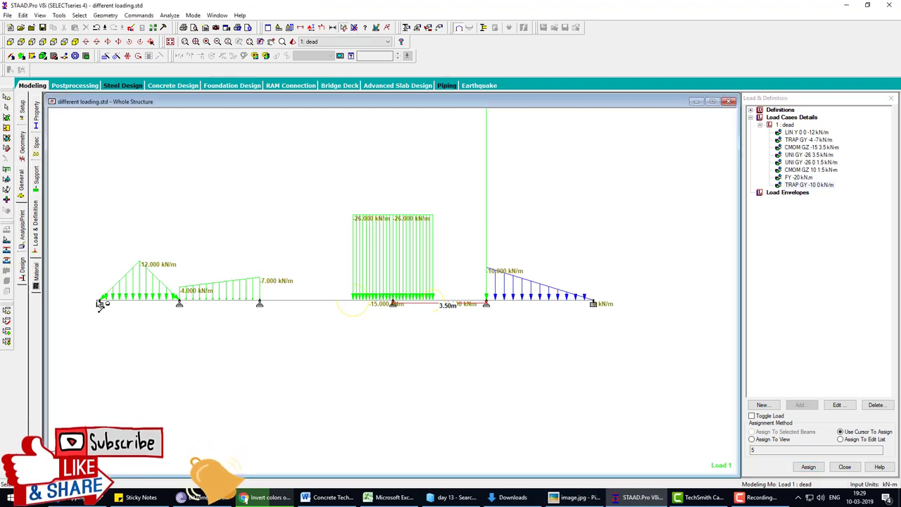
pyautogui.click(101, 305)
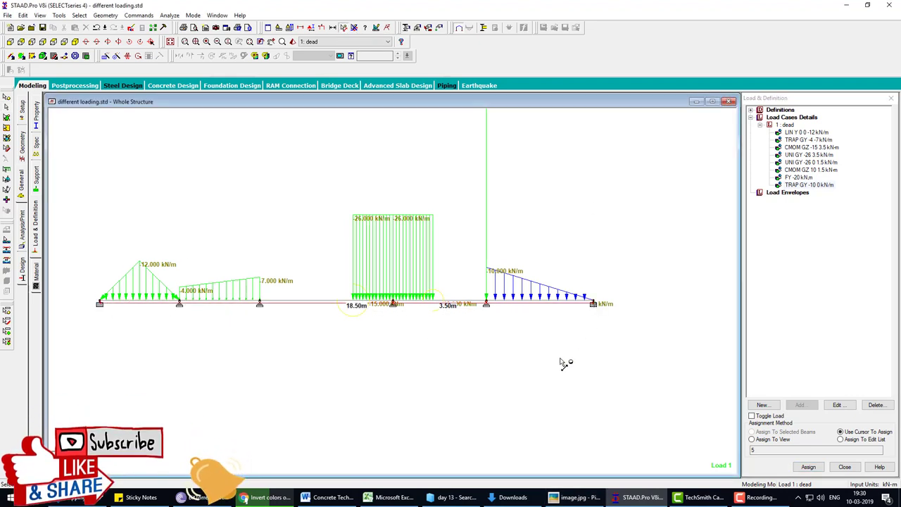
pyautogui.click(353, 27)
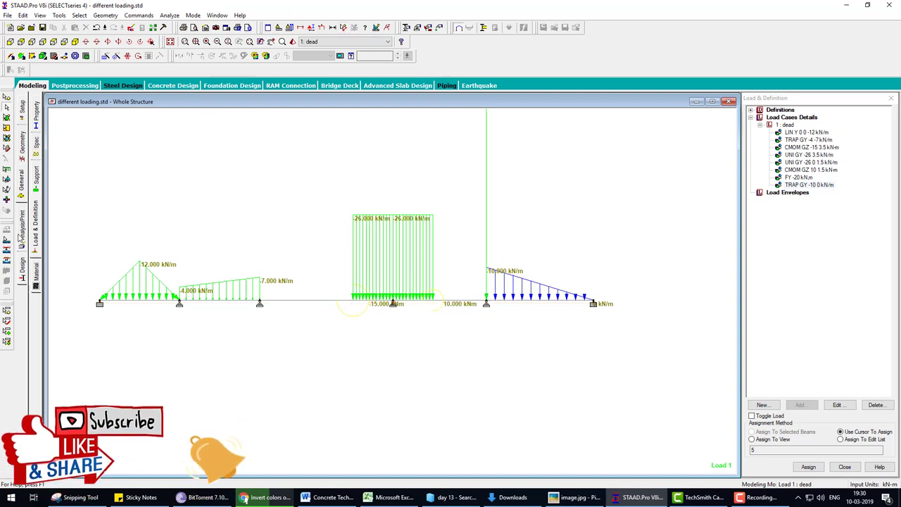
# Add a Perform Analysis command with the All print option and run the analysis, checking its output file
pyautogui.click(22, 233)
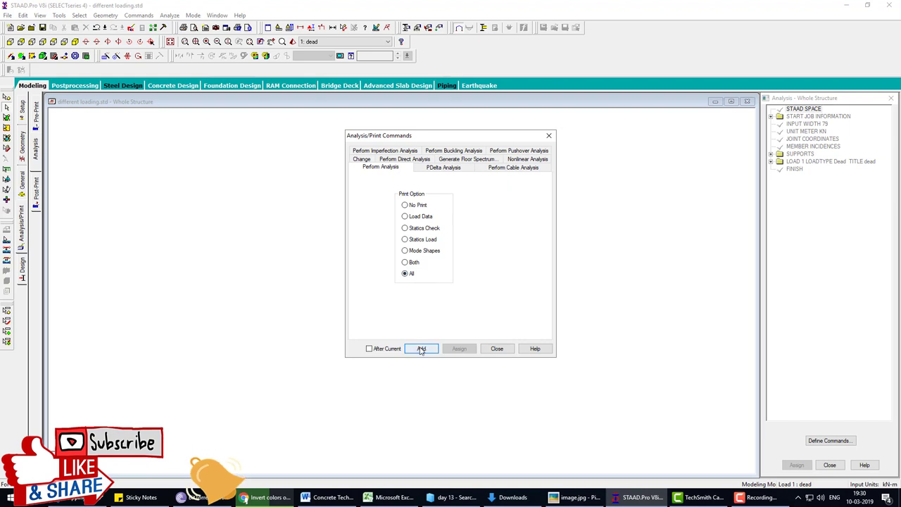
pyautogui.click(496, 348)
pyautogui.hotkey('ctrl', 'F5')
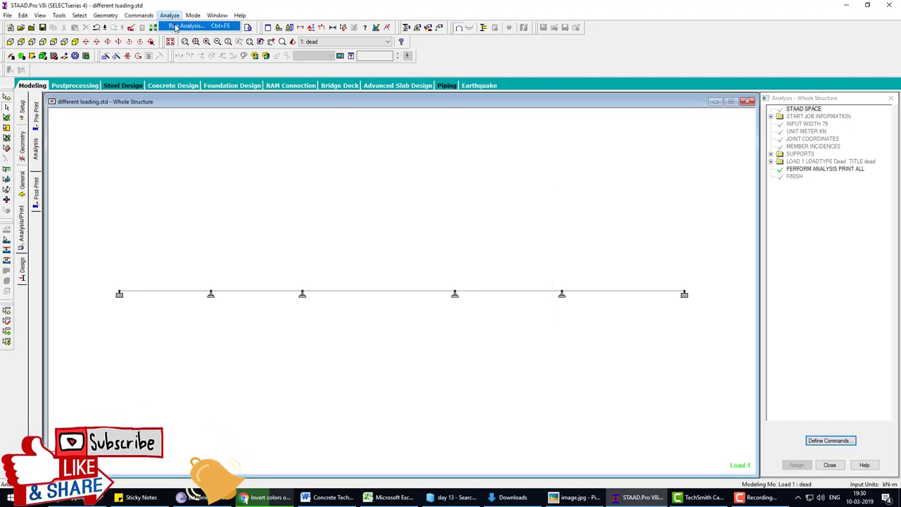
pyautogui.click(395, 261)
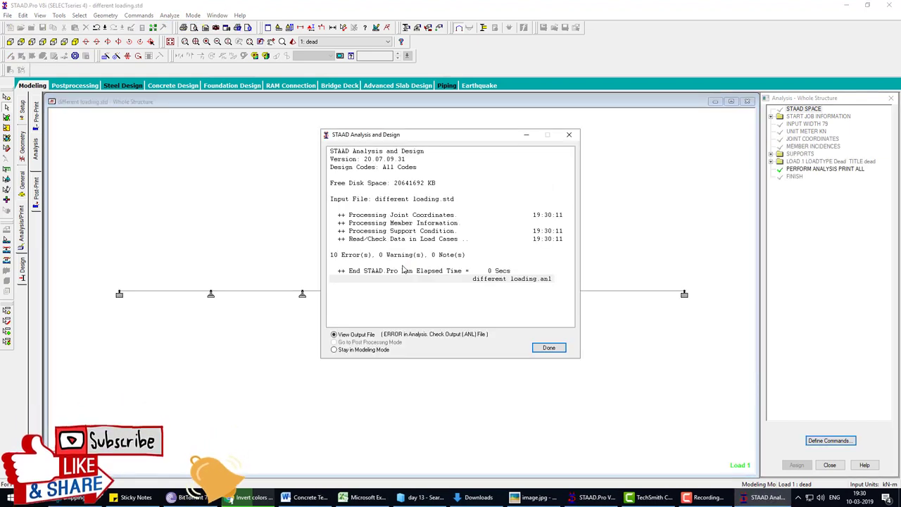
pyautogui.click(549, 348)
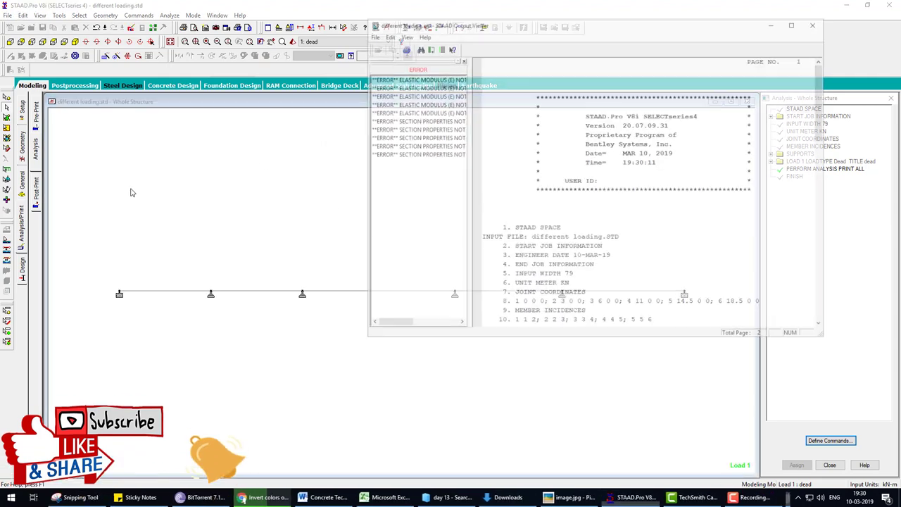
pyautogui.click(815, 22)
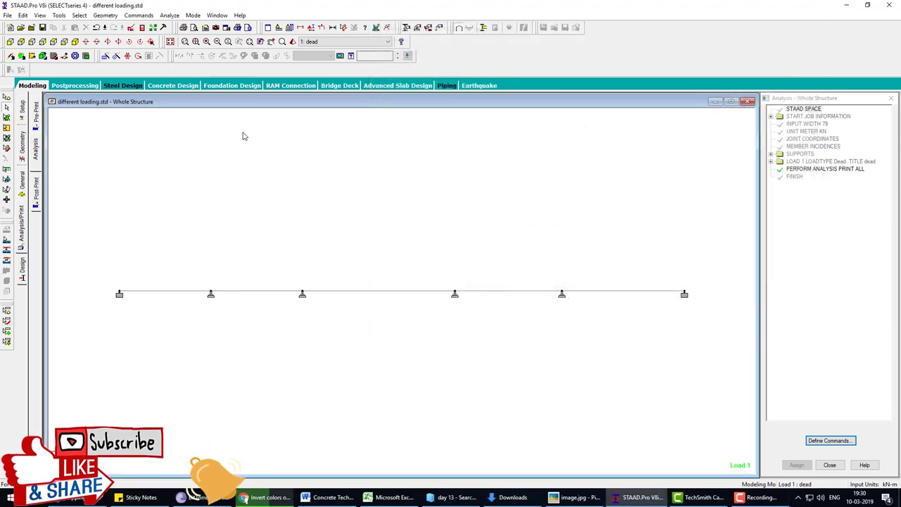
# Define a rectangular concrete section property with YD of 0.3 m and ZD of 0.3 m
pyautogui.click(22, 184)
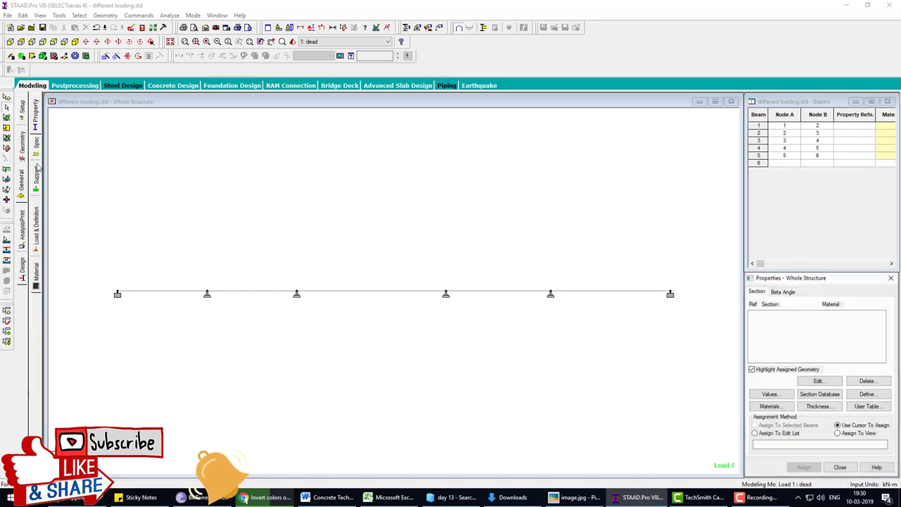
pyautogui.click(867, 394)
pyautogui.click(335, 176)
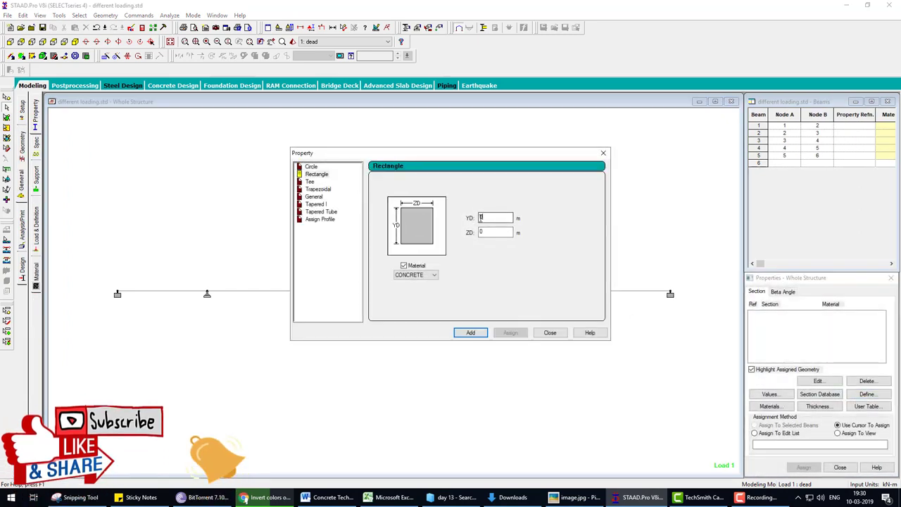
pyautogui.write('0.3')
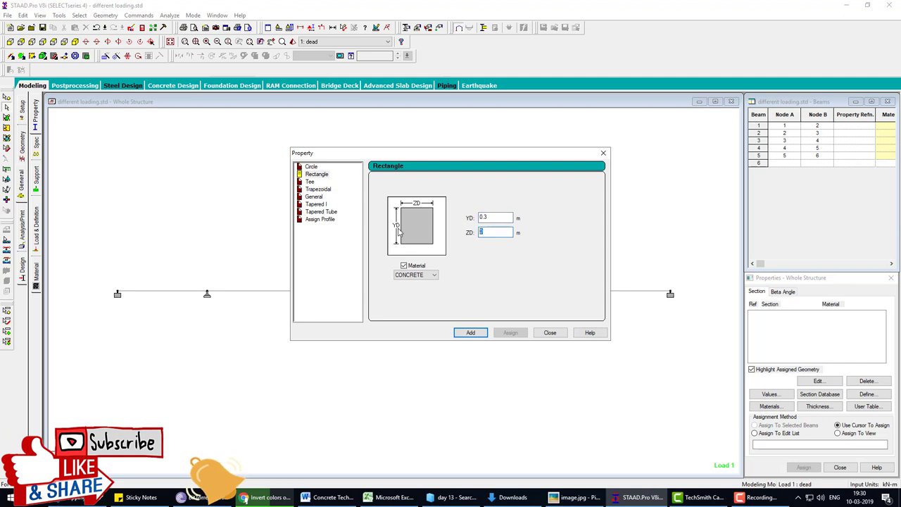
pyautogui.write('0x0.3')
pyautogui.click(470, 333)
pyautogui.click(550, 332)
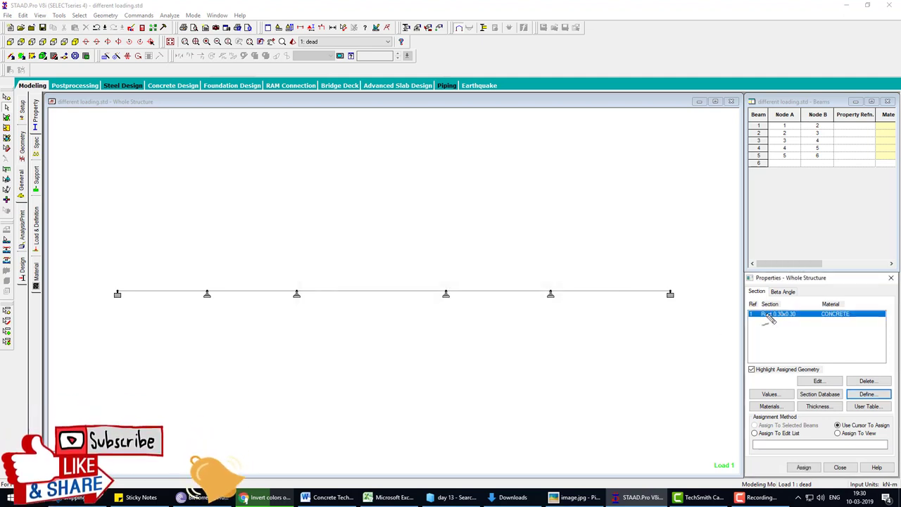
pyautogui.moveTo(641, 283); pyautogui.dragTo(524, 245)
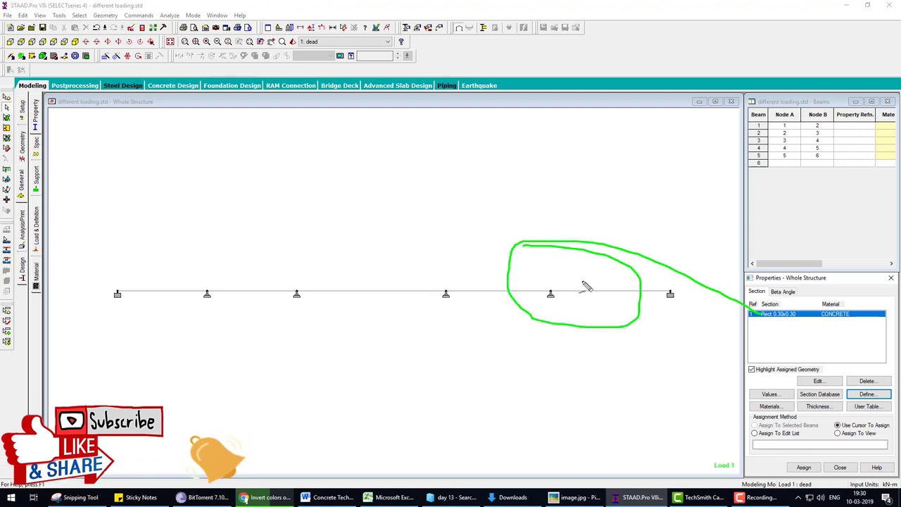
pyautogui.press('Escape')
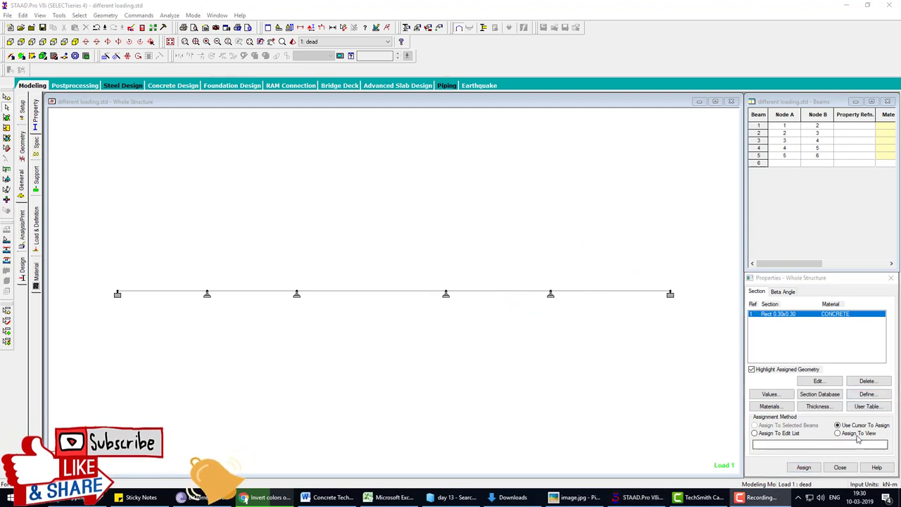
# Assign the 0.30 x 0.30 concrete rectangular section to all five beam spans using the Assign To View method
pyautogui.click(858, 438)
pyautogui.click(804, 468)
pyautogui.click(822, 392)
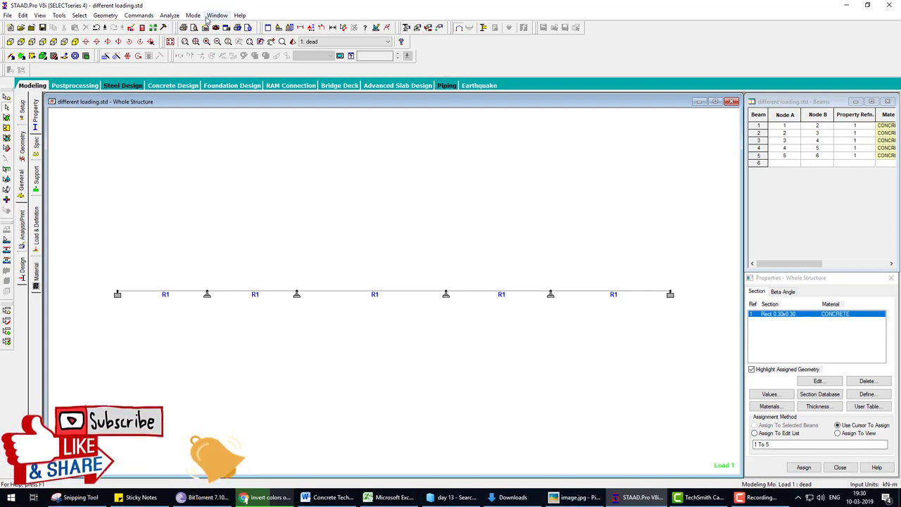
# Run the analysis again with the section property assigned and finish it in Stay in Modeling Mode
pyautogui.click(169, 15)
pyautogui.click(184, 26)
pyautogui.click(404, 264)
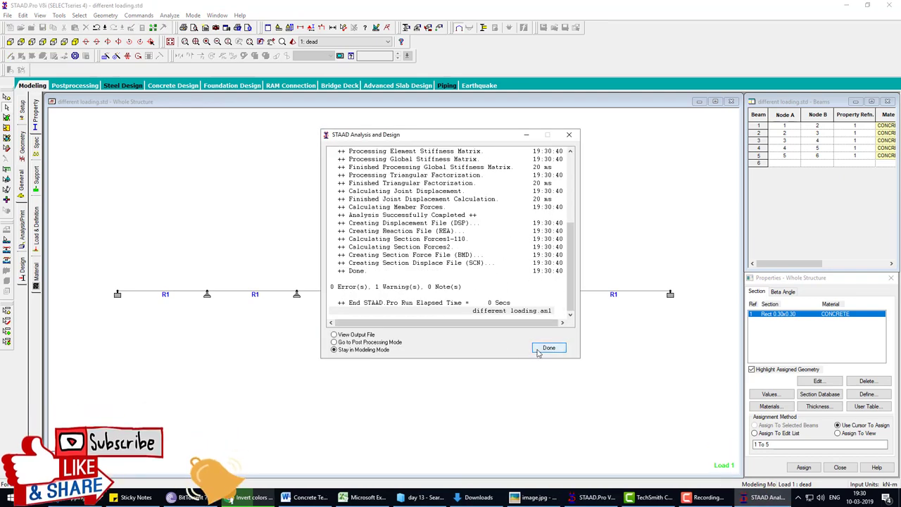
pyautogui.click(539, 350)
# Display the Shear Y, Bending Z and displacement diagrams along the beam for the dead load, with the bending diagram enlarged
pyautogui.click(243, 57)
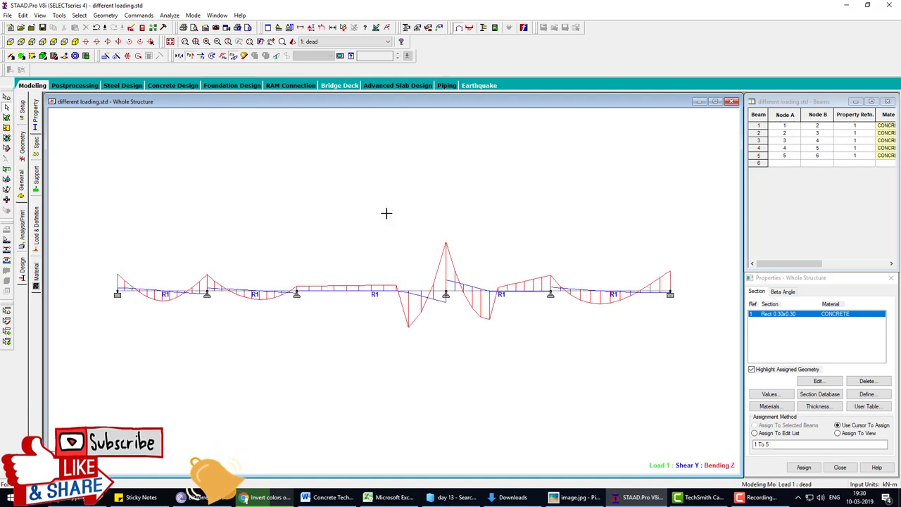
pyautogui.keyDown('ctrl'); pyautogui.scroll(4, 387, 215); pyautogui.keyUp('ctrl')
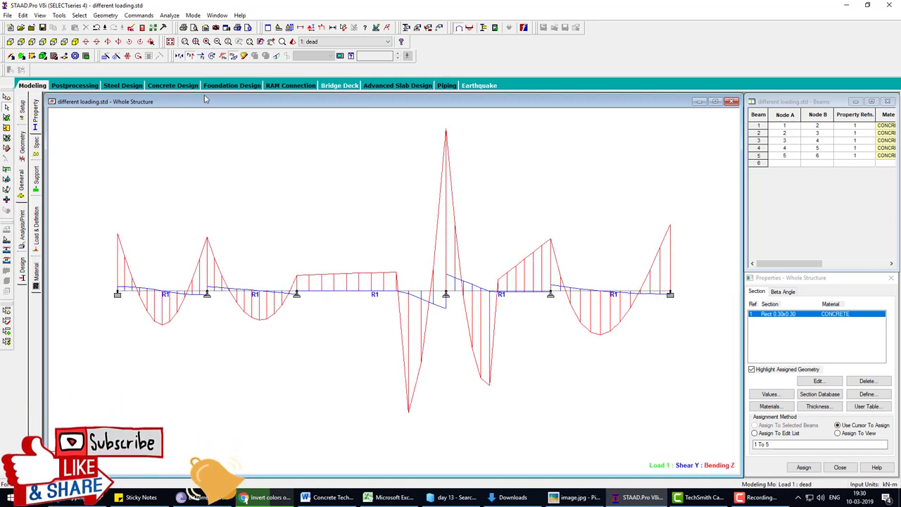
pyautogui.keyDown('ctrl'); pyautogui.scroll(5, 370, 196); pyautogui.keyUp('ctrl')
pyautogui.keyDown('ctrl'); pyautogui.scroll(-3, 370, 196); pyautogui.keyUp('ctrl')
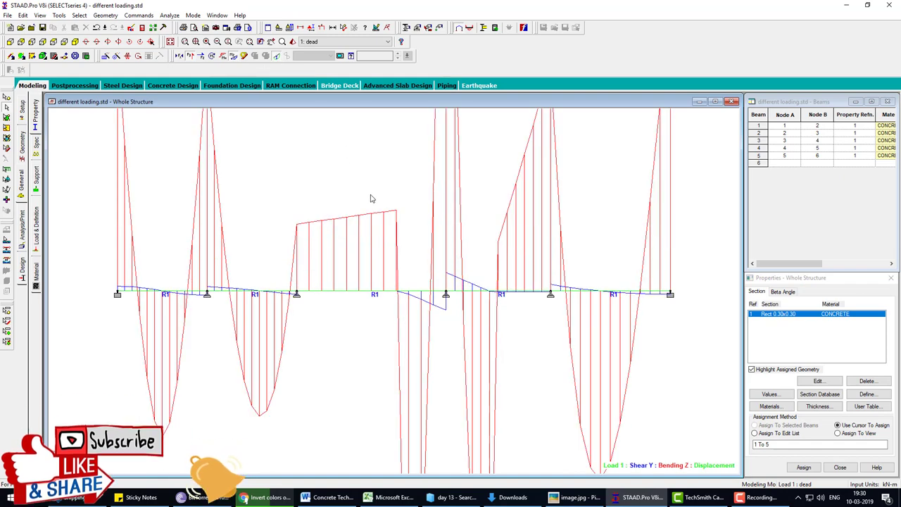